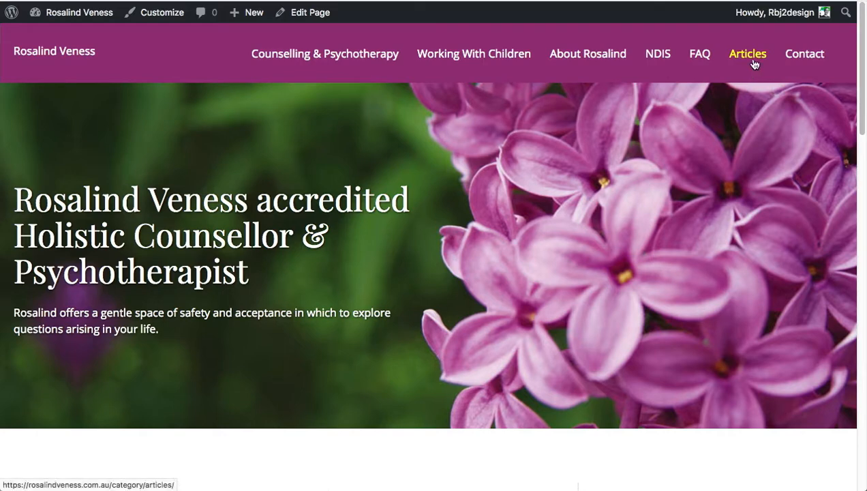
Check the site's Articles page and create a new post
click(756, 62)
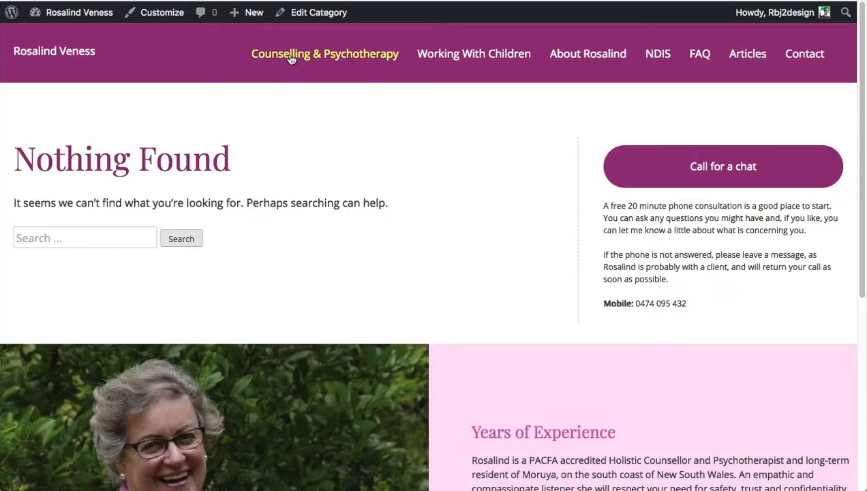
mouse_move(253, 19)
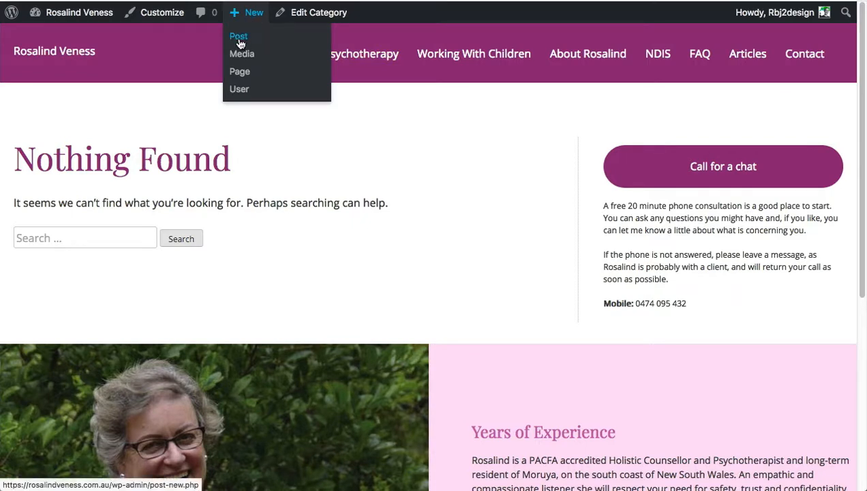
click(243, 38)
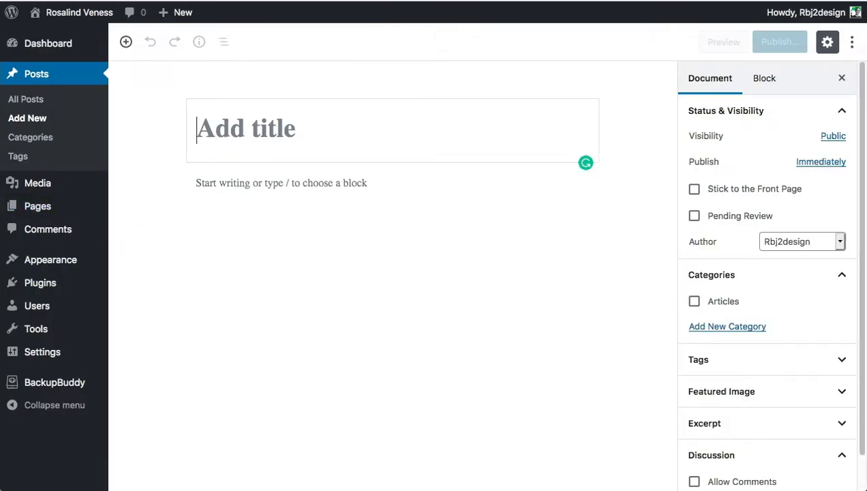
Copy the heading from the text document and enter "Is Your Child Ready for School?" as the post title
drag(0, 71, 113, 133)
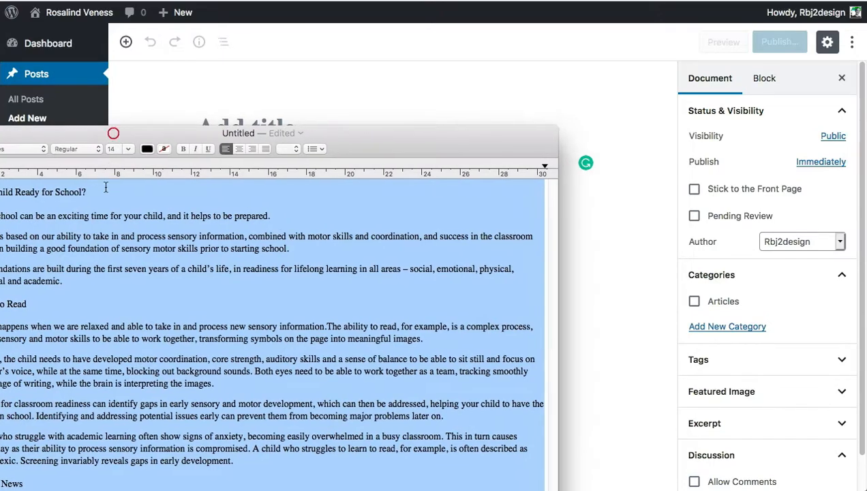
drag(89, 193, 0, 192)
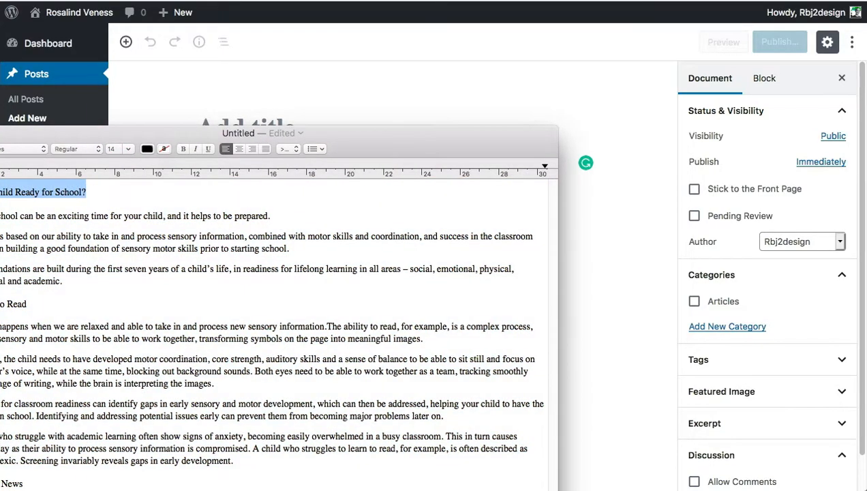
drag(145, 137, 6, 90)
click(7, 89)
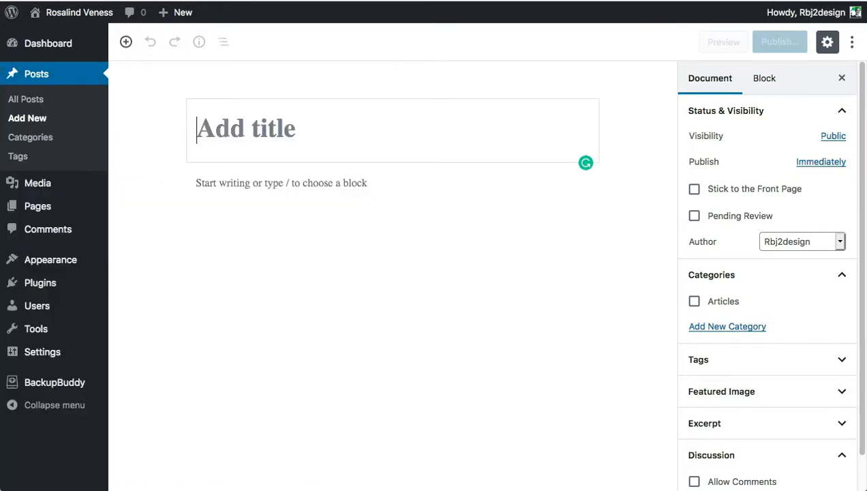
click(268, 129)
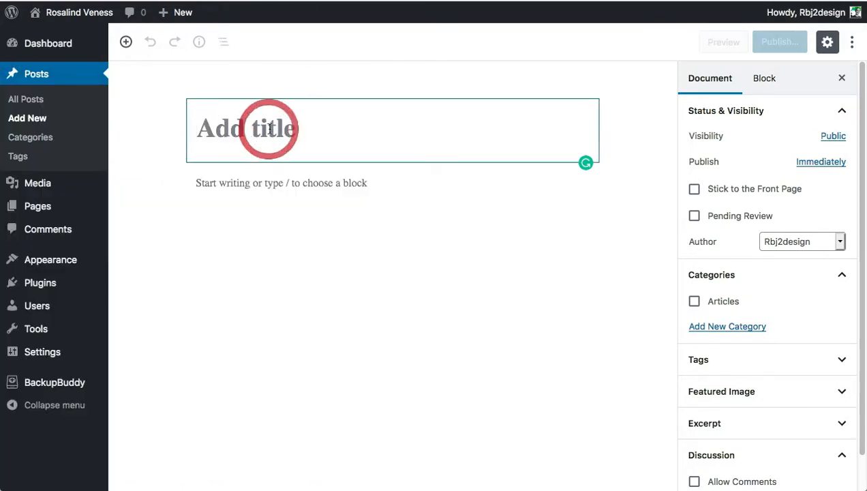
text(Is Your Child Ready for School?)
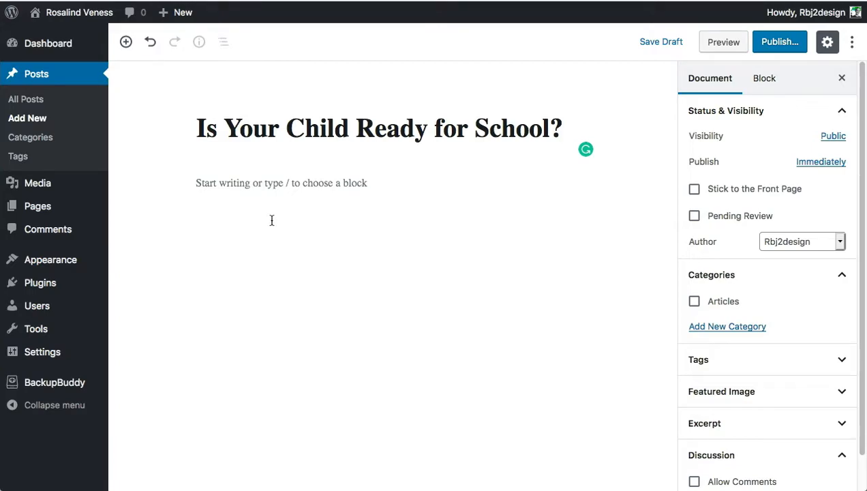
Copy the article body from the text document, "Starting school" through "school career.", and paste it into the post's first paragraph block
click(0, 270)
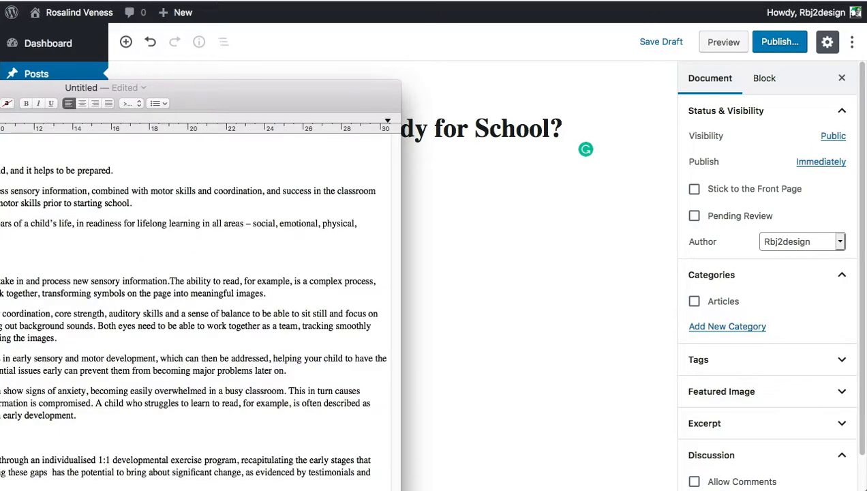
drag(1, 88, 369, 25)
click(202, 106)
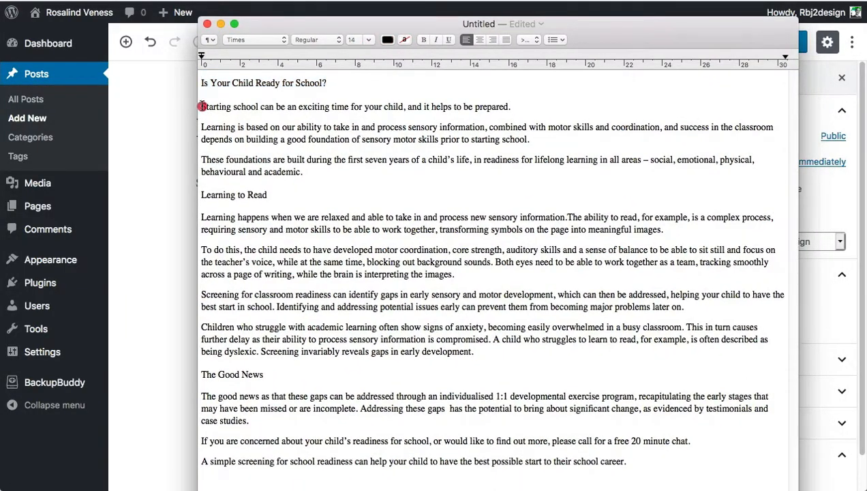
drag(202, 107, 645, 458)
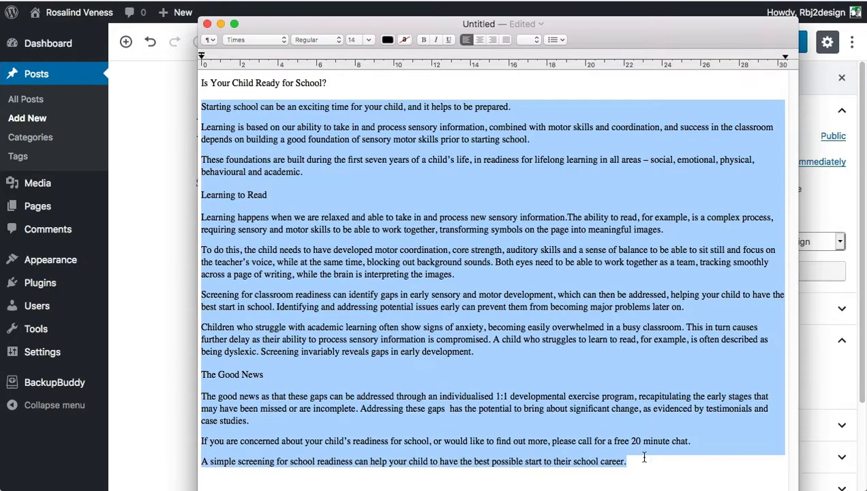
drag(310, 29, 0, 96)
click(523, 205)
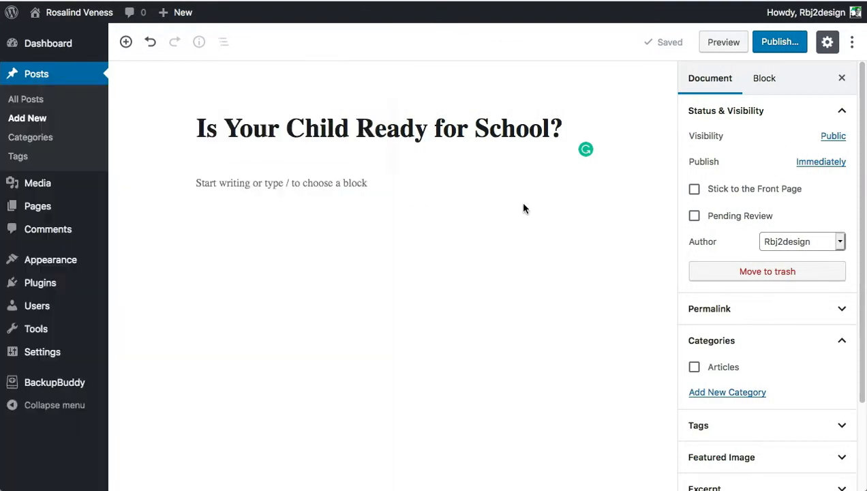
click(523, 208)
click(294, 185)
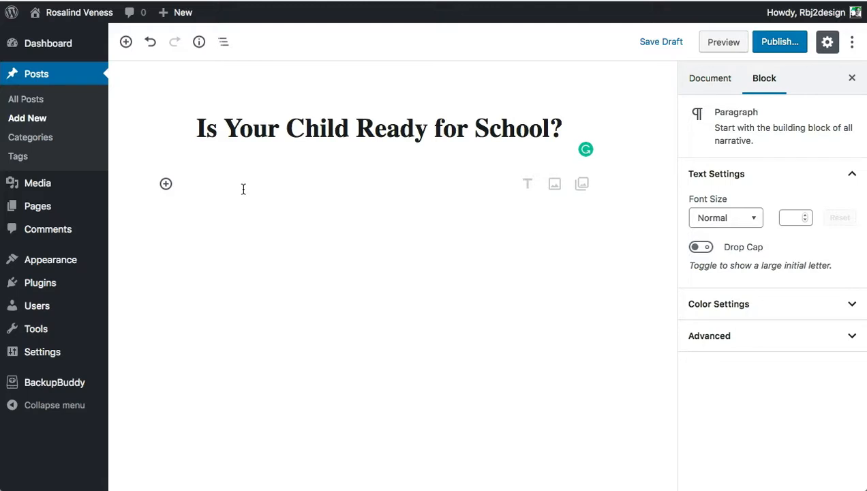
key(super+v)
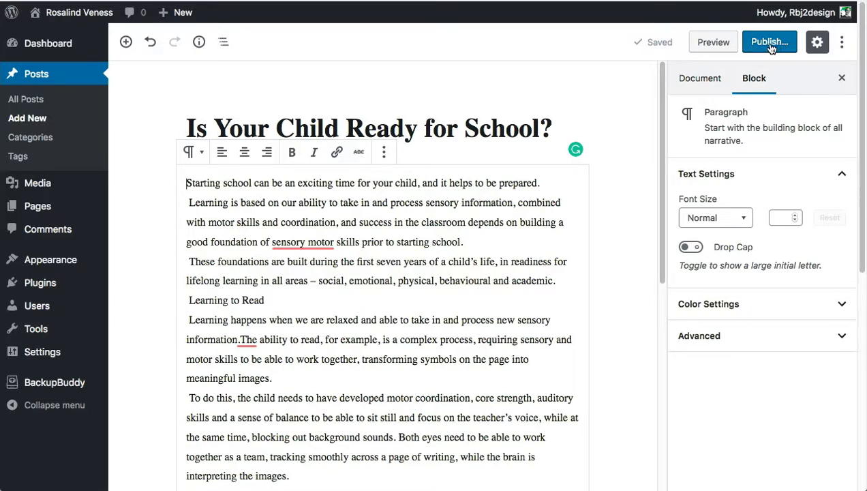
Preview the post to examine how the pasted text is laid out on the site
click(713, 43)
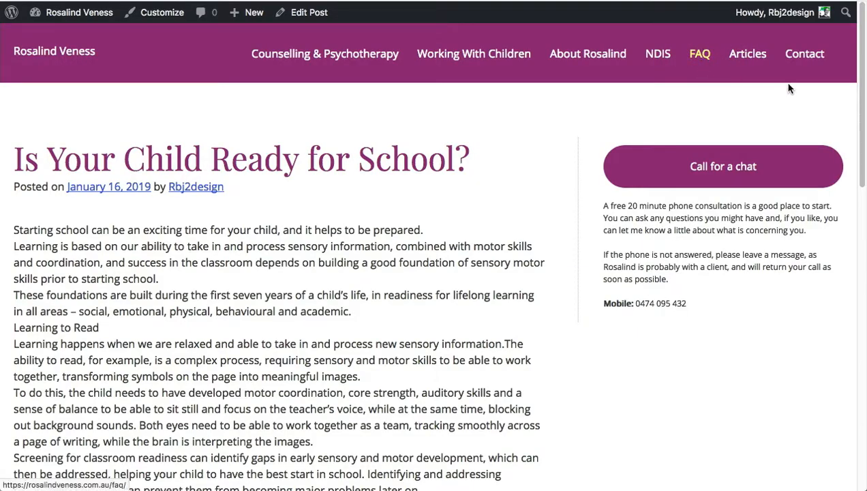
drag(858, 72, 814, 97)
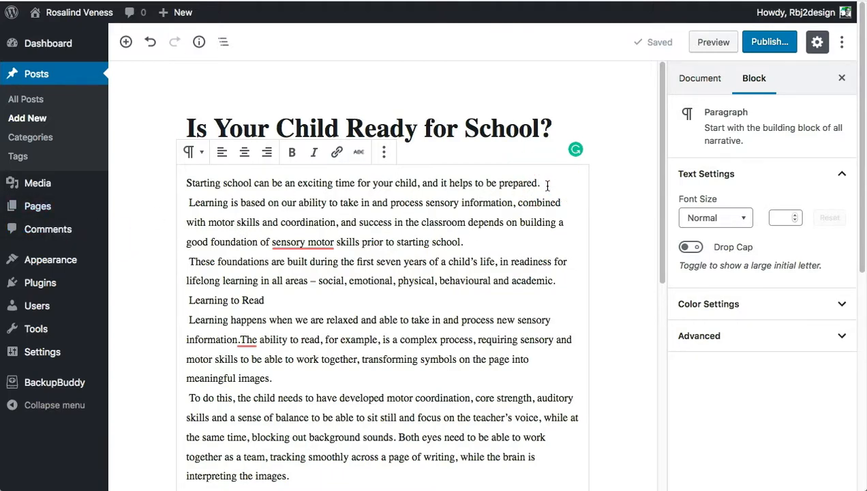
Split the text after "helps to be prepared." so "Learning is based on" starts its own paragraph block without a leading blank line or space
key(Return)
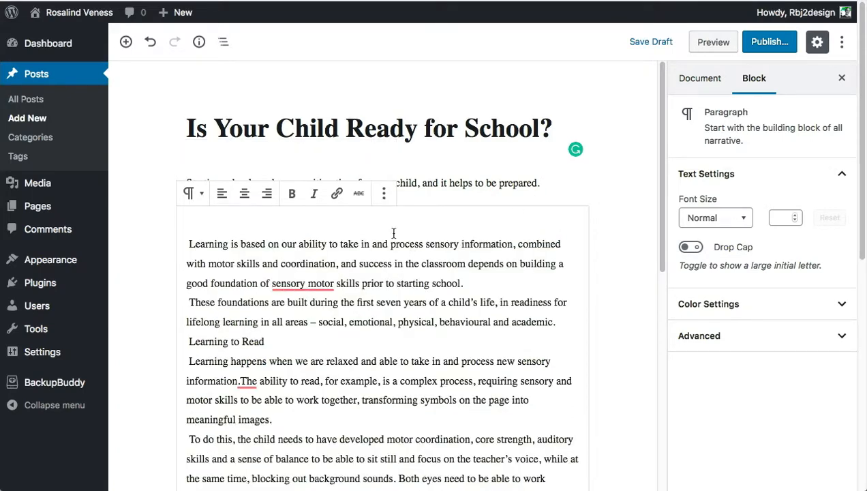
click(190, 251)
key(BackSpace)
key(BackSpace)
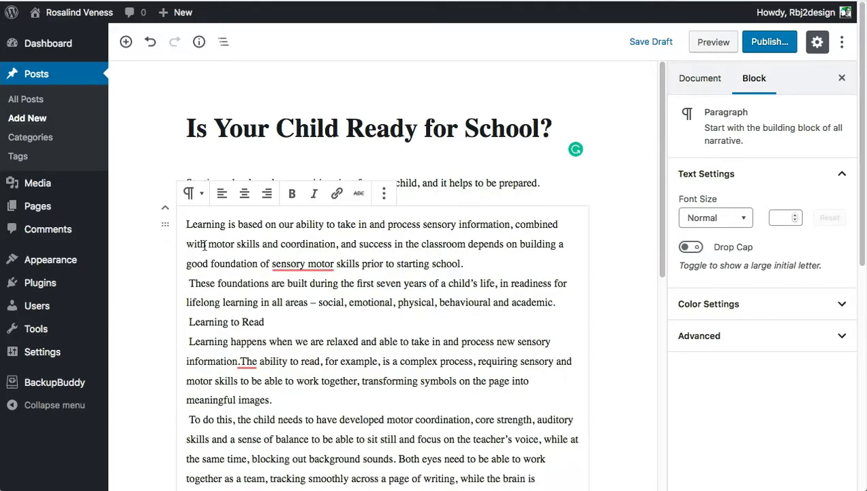
click(465, 178)
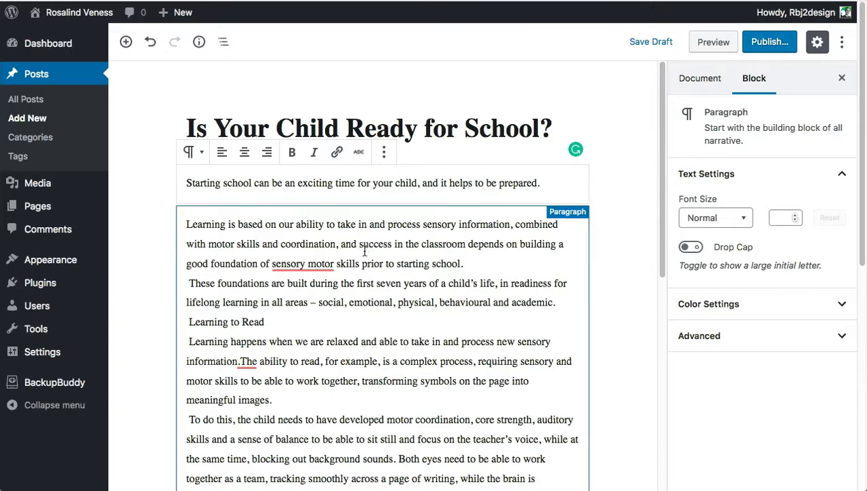
Split the text after "prior to starting school." so "These foundations are built" starts a separate paragraph block
click(468, 264)
key(Return)
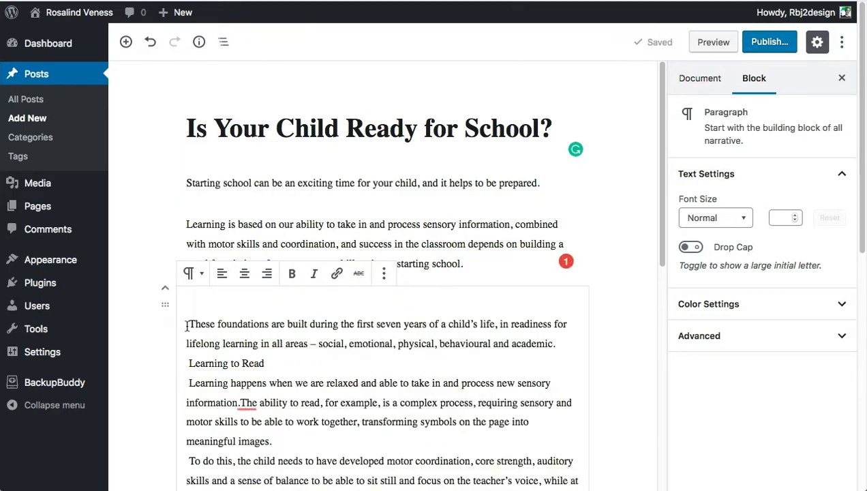
key(BackSpace)
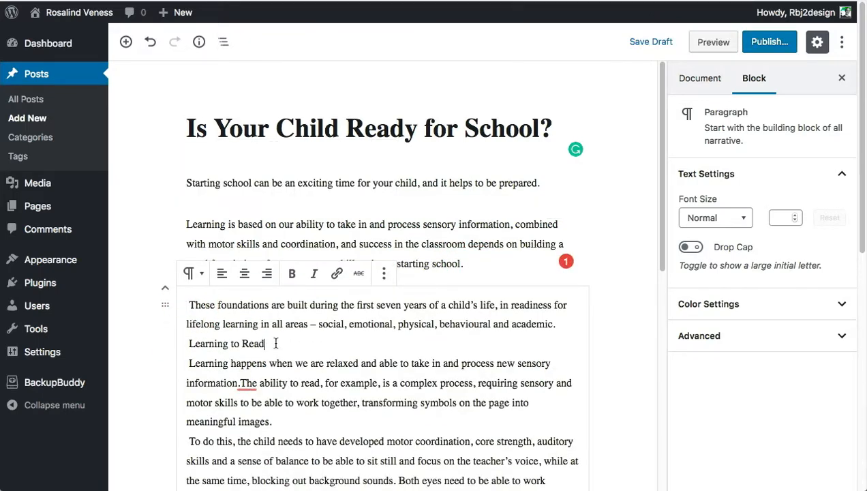
Put the "Learning to Read" line in its own block, separate from the "These foundations" and "Learning happens" paragraphs
click(186, 343)
key(Delete)
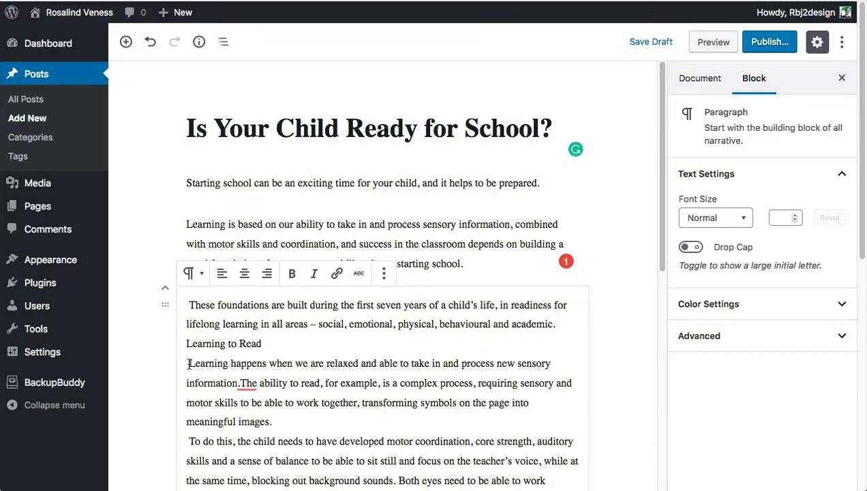
key(Return)
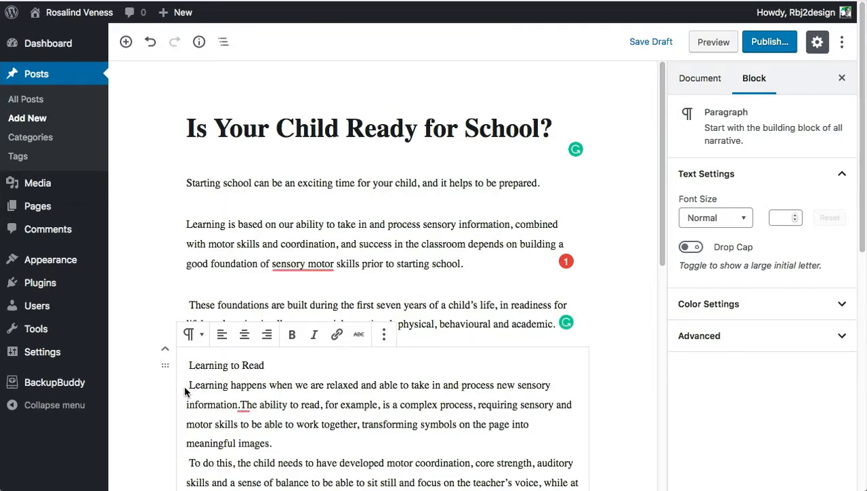
key(Return)
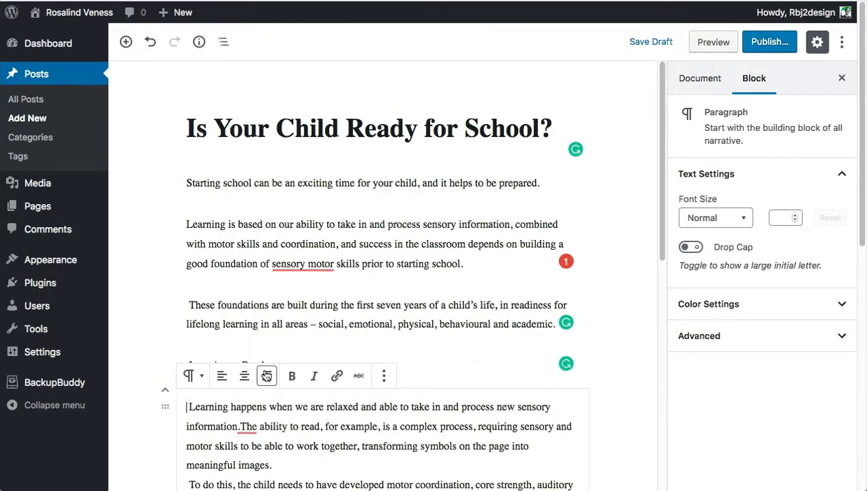
click(256, 355)
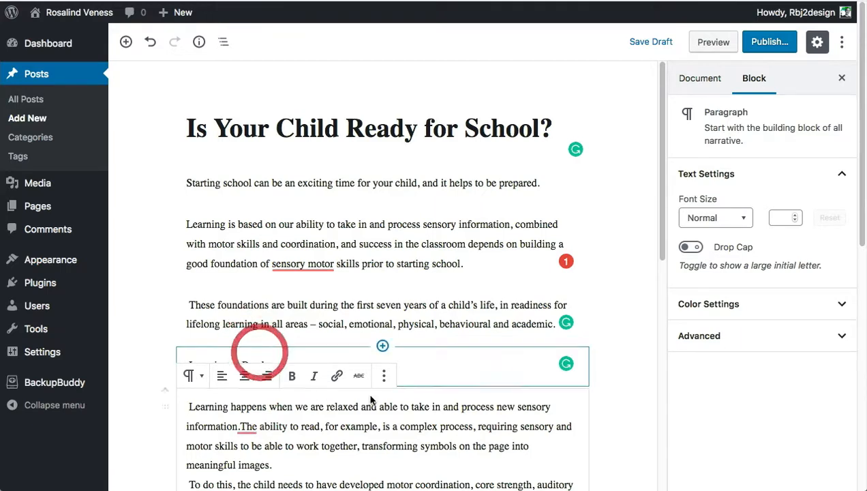
click(613, 426)
click(282, 365)
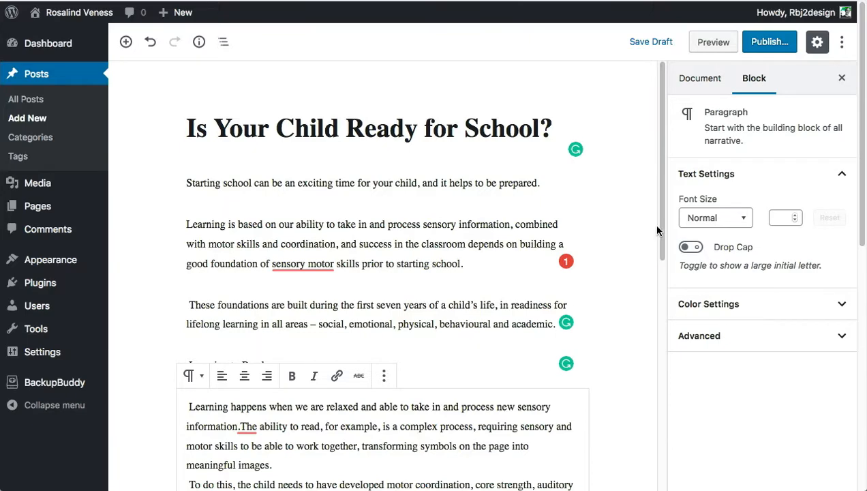
Split the "To do this, the child needs" text into its own paragraph block and remove its leading space
drag(661, 216, 647, 304)
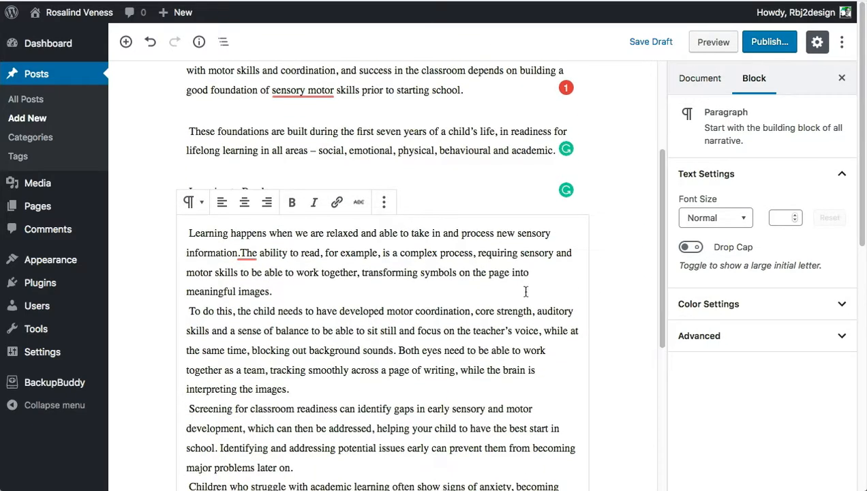
click(189, 308)
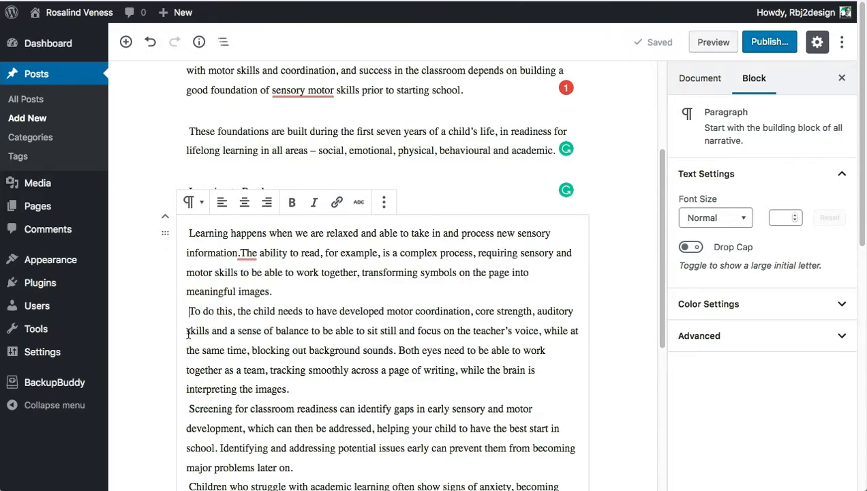
key(BackSpace)
key(BackSpace)
key(Return)
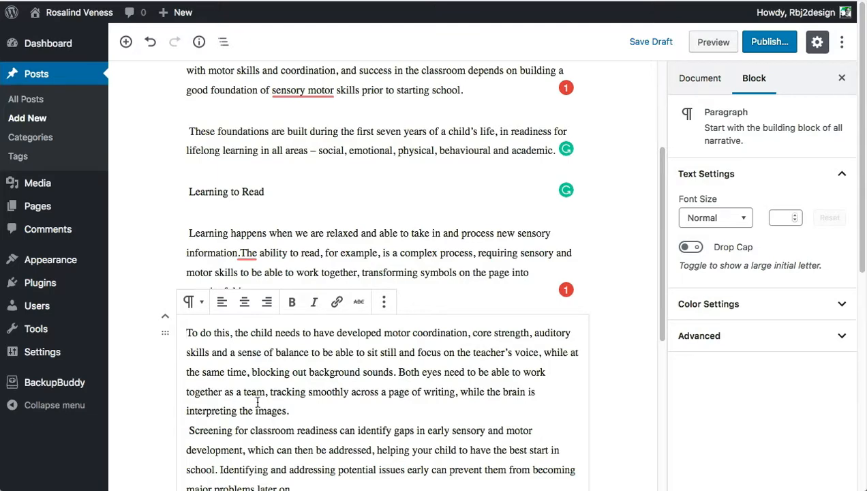
Split the "Screening for classroom readiness" and "Children who struggle" texts into separate paragraph blocks without leading spaces
drag(657, 260, 646, 315)
click(189, 323)
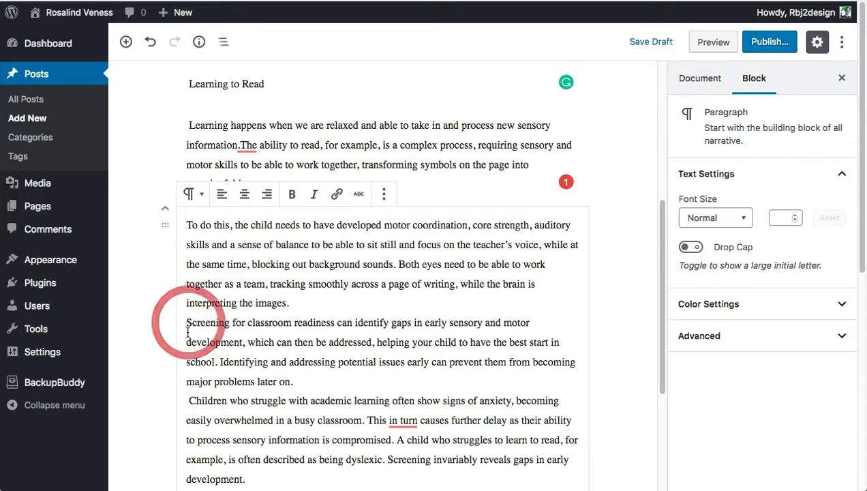
key(BackSpace)
key(Return)
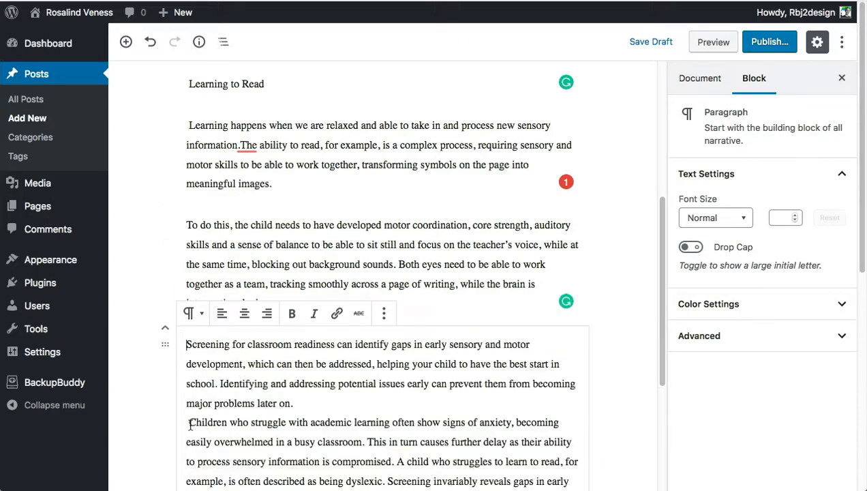
click(189, 422)
key(BackSpace)
key(Return)
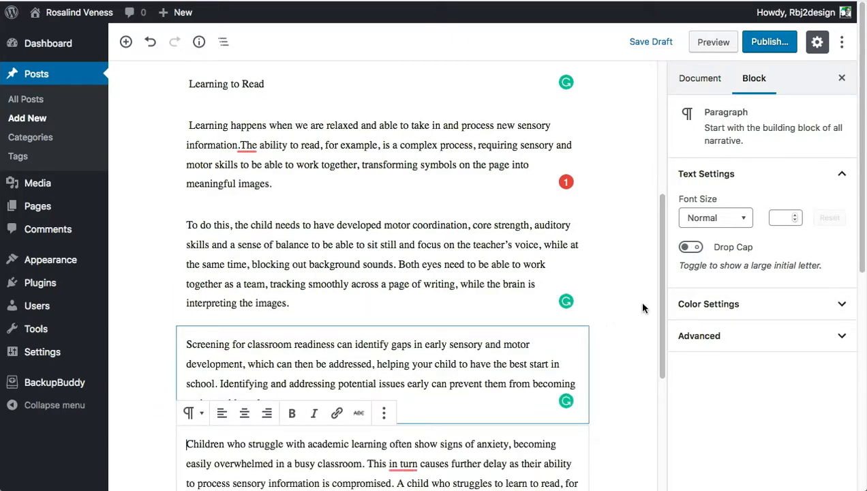
Split the text before "The Good News" so that line starts a new block without a leading space
drag(653, 300, 642, 358)
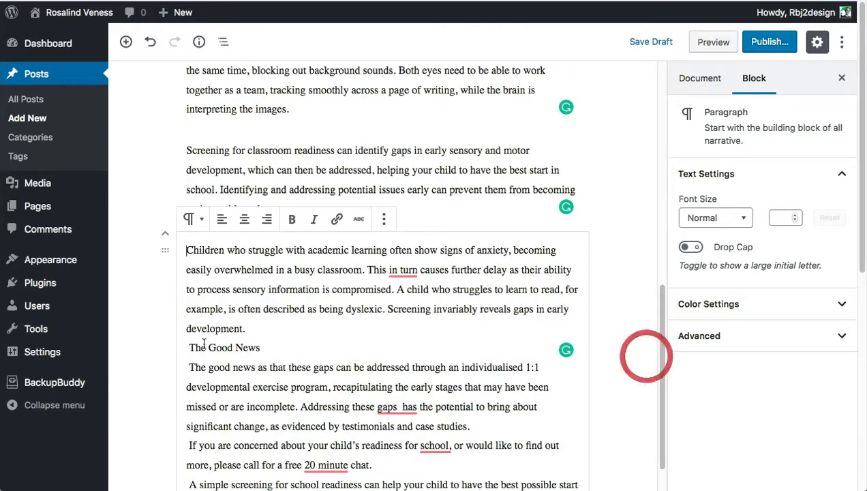
click(189, 349)
key(BackSpace)
key(Return)
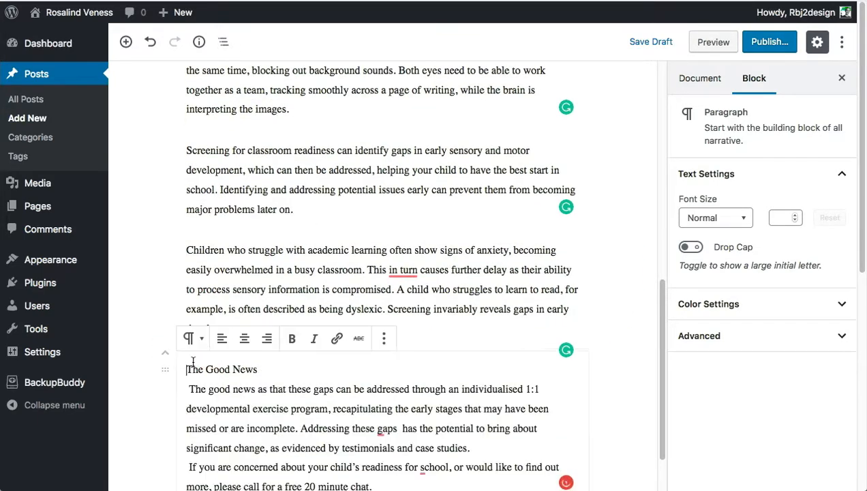
Split the "The good news as that these gaps" text from "The Good News" line into its own block without a leading space
click(189, 388)
key(BackSpace)
key(BackSpace)
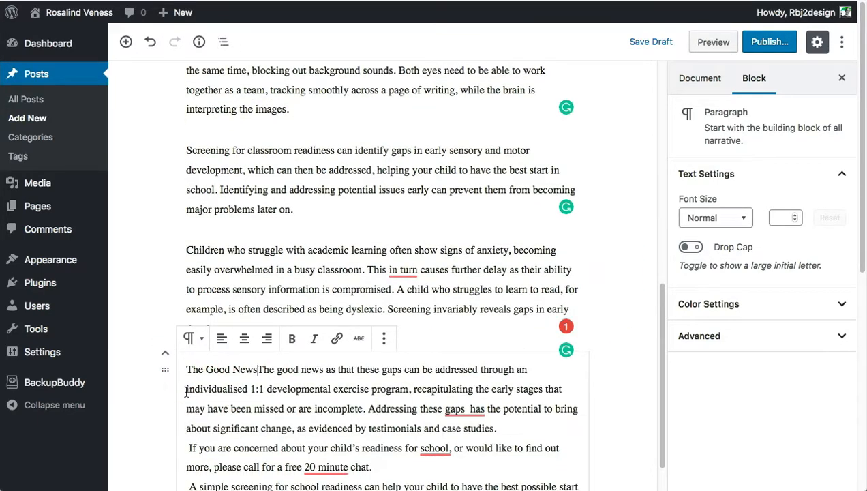
key(Return)
Split the "If you are concerned" text into its own paragraph block and restore the full stop after "case studies"
drag(661, 311, 655, 348)
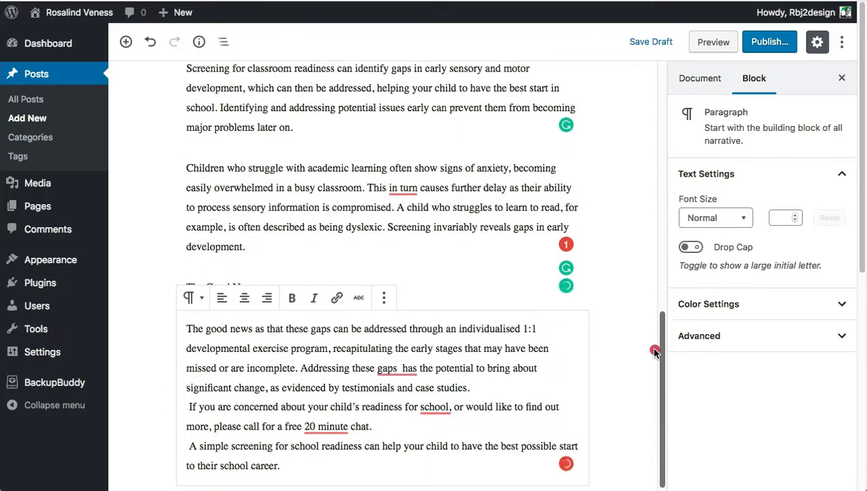
click(191, 400)
key(BackSpace)
key(BackSpace)
key(BackSpace)
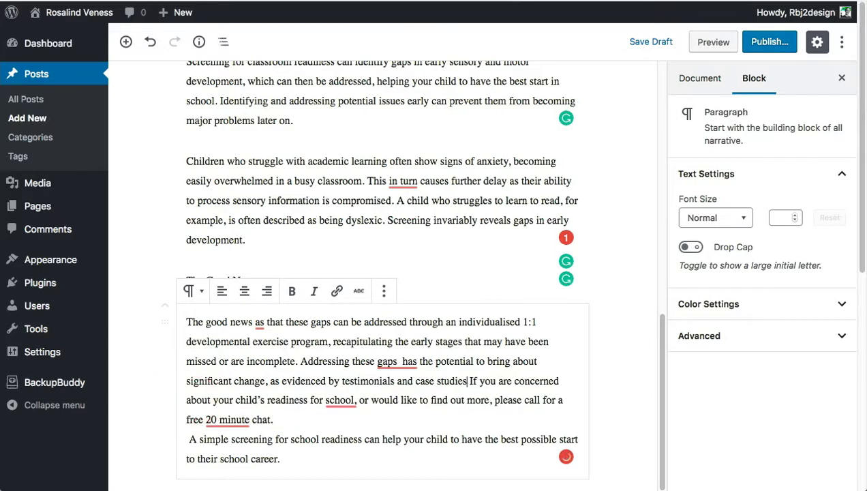
key(Return)
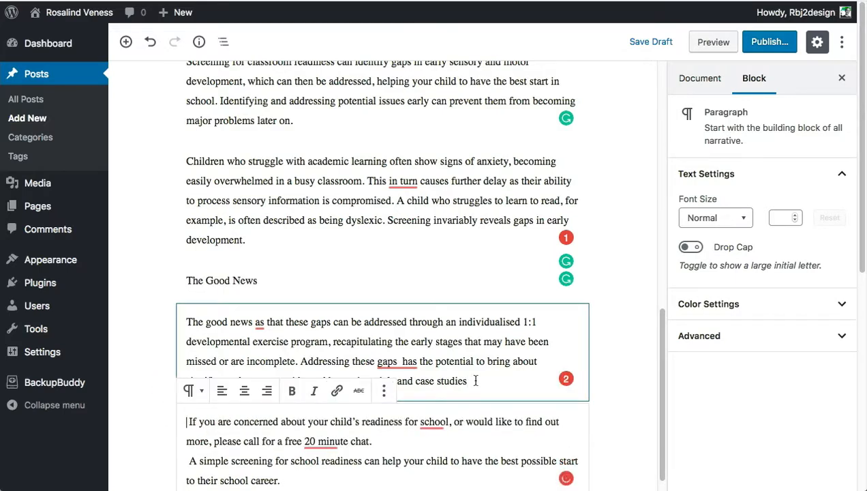
click(474, 380)
text(.)
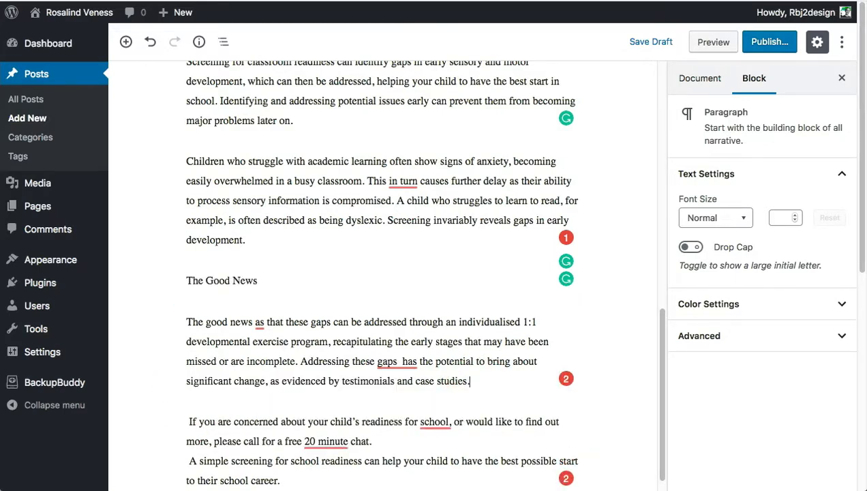
Split the "A simple screening for school readiness" text into its own paragraph block without a leading space
click(189, 463)
key(BackSpace)
key(BackSpace)
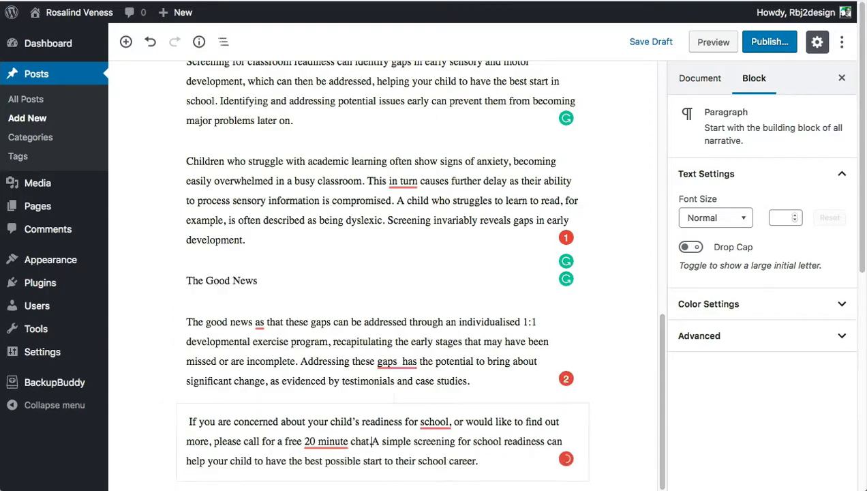
key(Return)
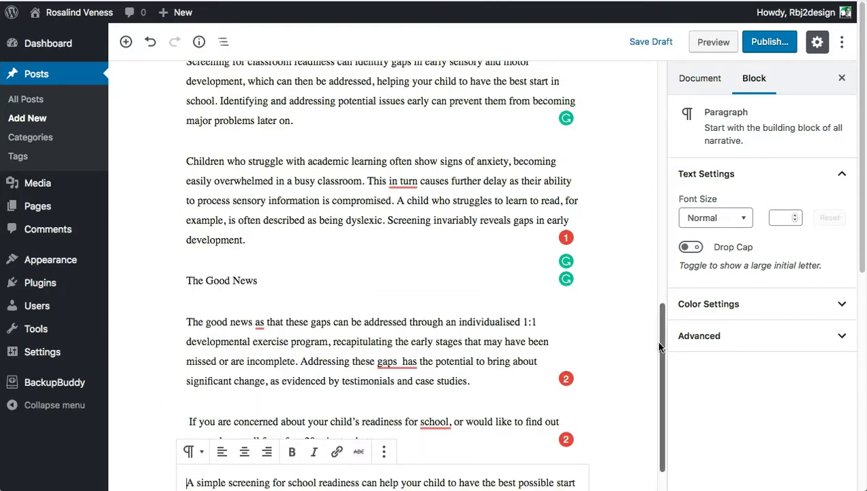
Preview the post to check its paragraph spacing, and return to the editor
drag(659, 347, 688, 79)
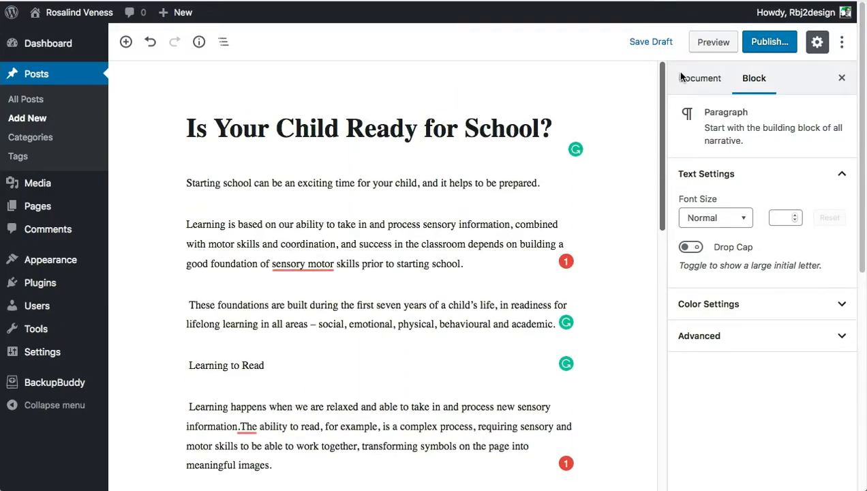
click(710, 42)
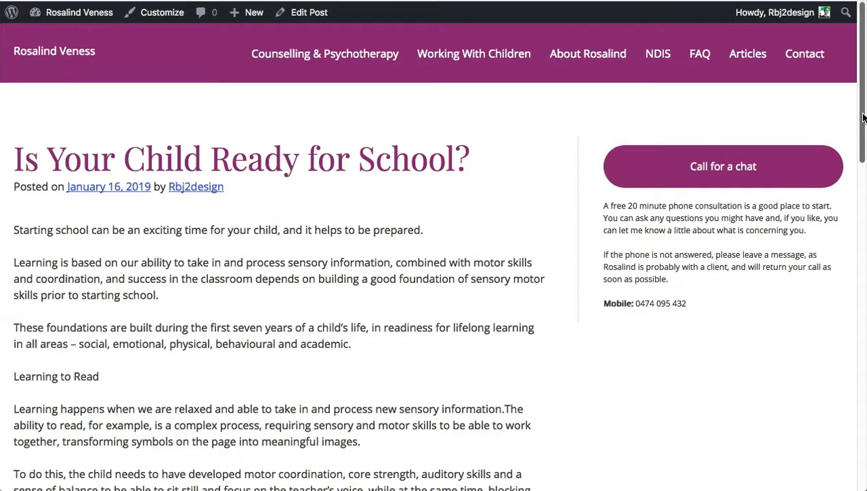
drag(859, 117, 862, 85)
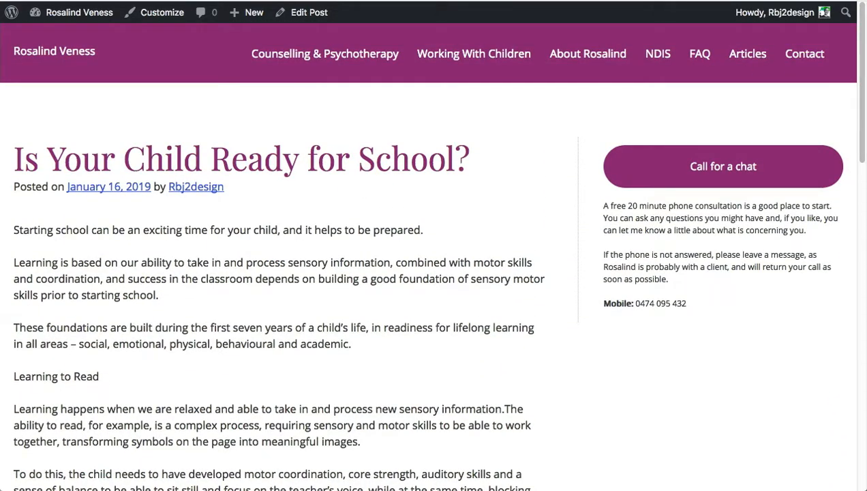
click(401, 0)
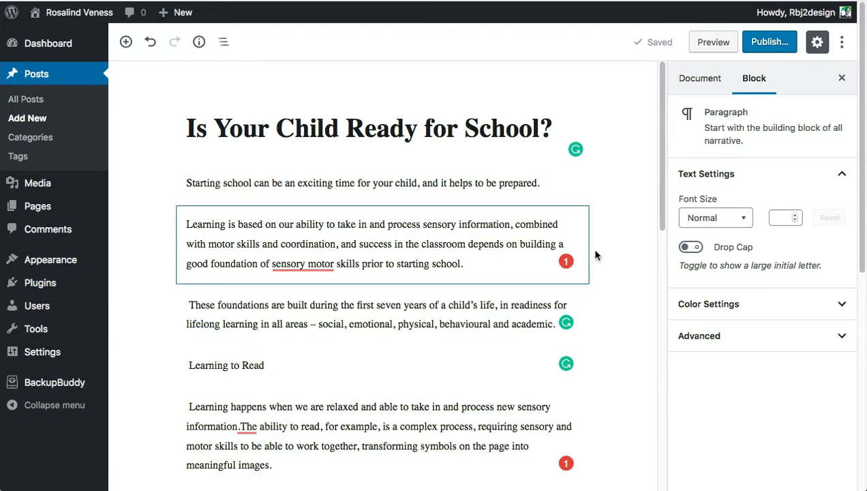
Transform the "Learning to Read" paragraph block into a Heading block
click(273, 366)
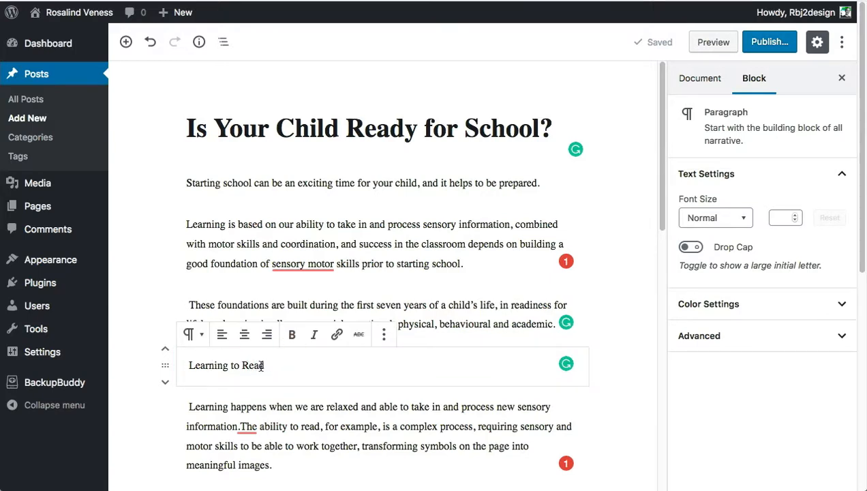
click(195, 338)
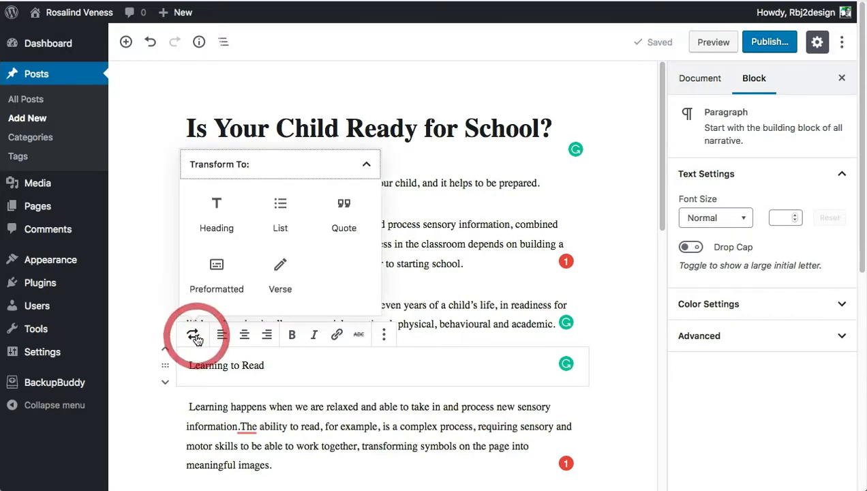
click(222, 231)
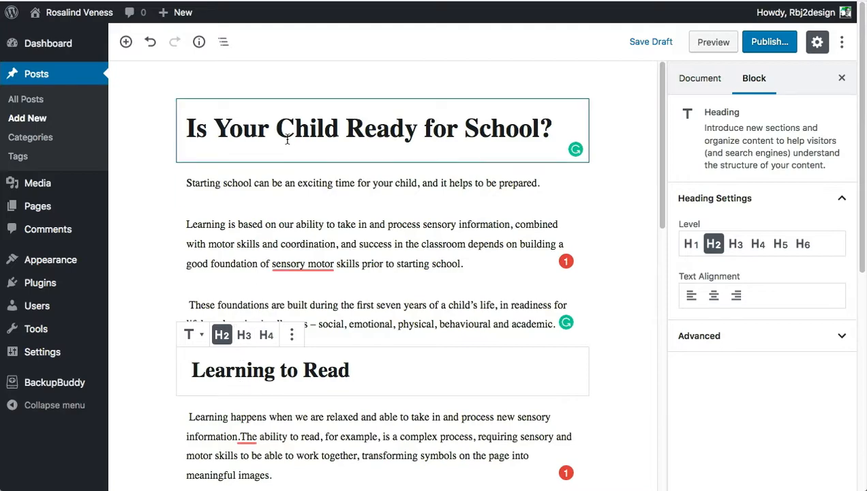
Transform the "The Good News" paragraph block into a Heading block
drag(659, 153, 659, 372)
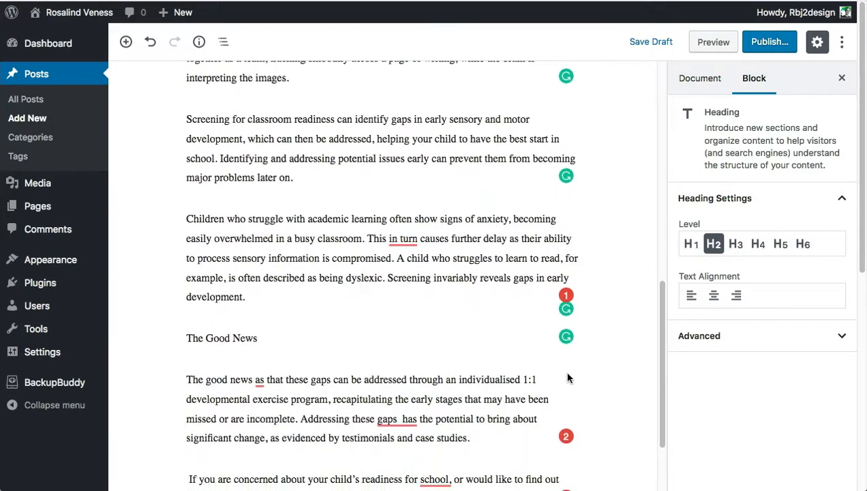
click(253, 337)
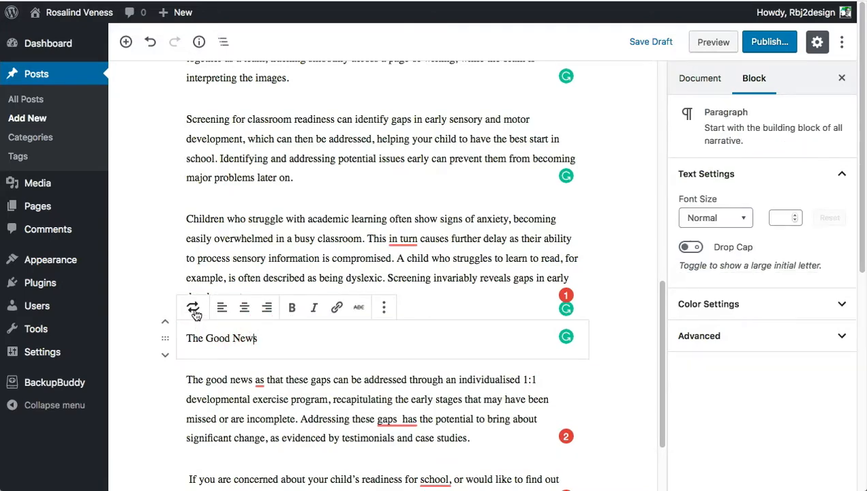
click(194, 311)
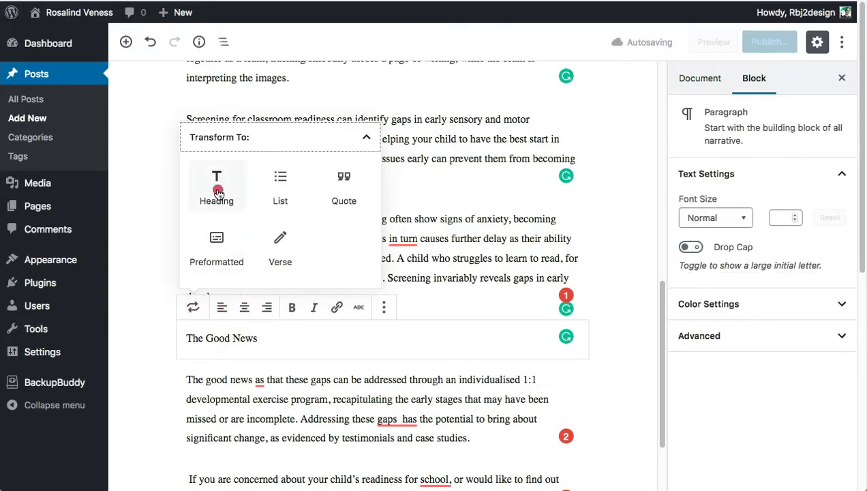
click(217, 192)
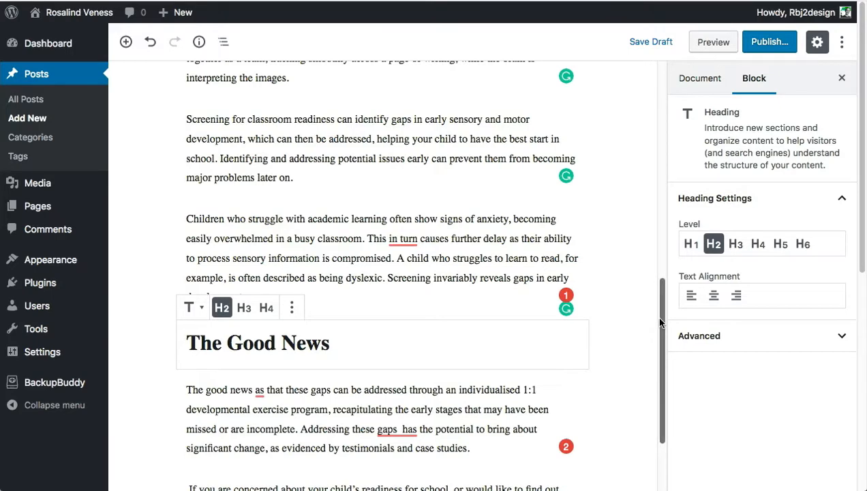
Preview the post to check how the headings look, and return to the editor
drag(659, 322, 675, 101)
click(715, 50)
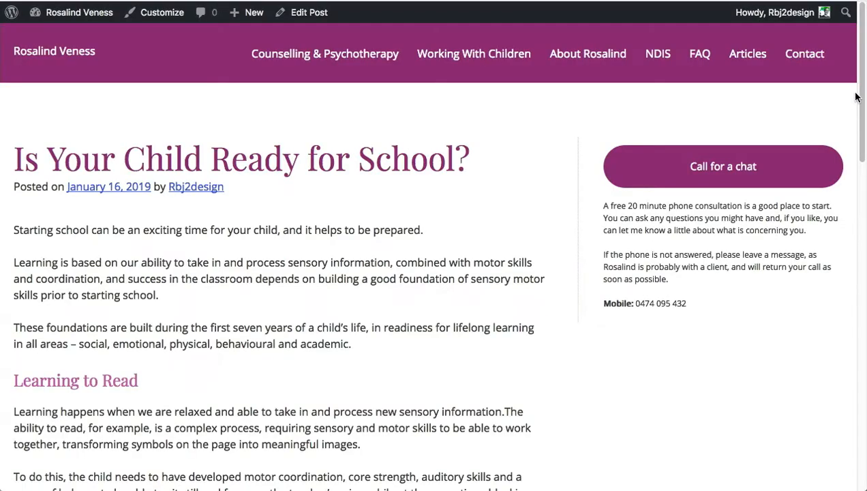
mouse_move(856, 91)
mouse_down()
mouse_move(836, 215)
mouse_move(848, 88)
mouse_up()
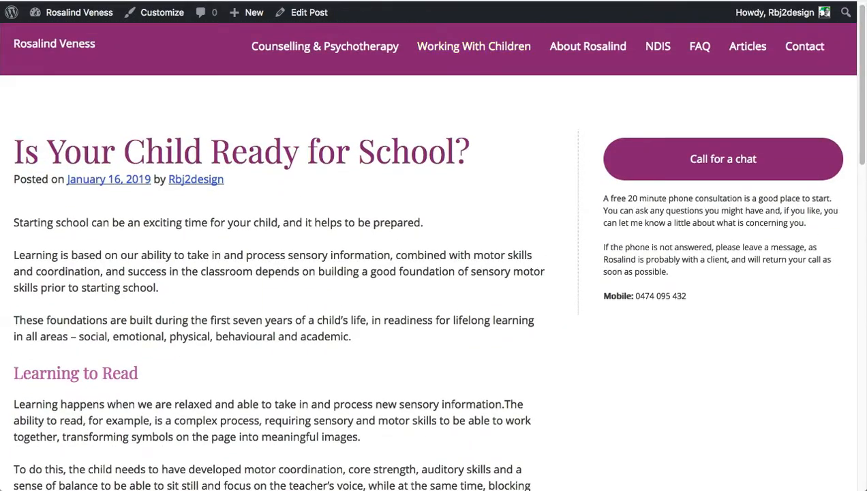
key(ctrl+shift+Tab)
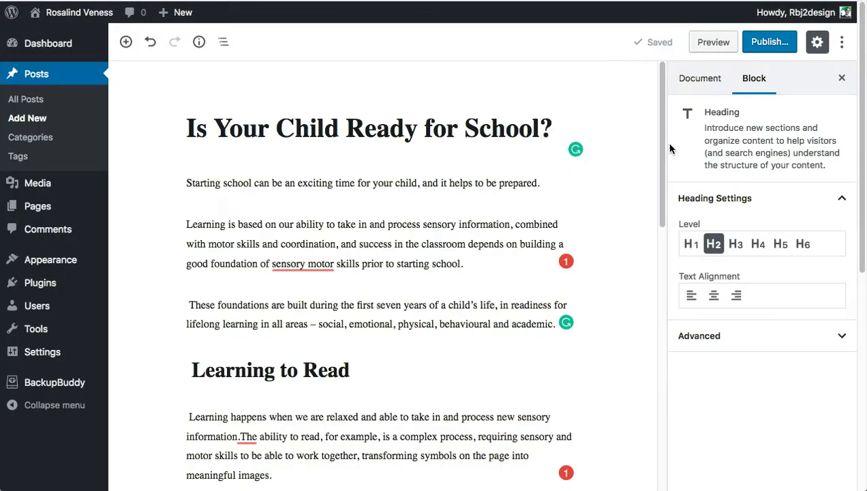
Review the post's document settings and make sure the Articles category is assigned
click(700, 77)
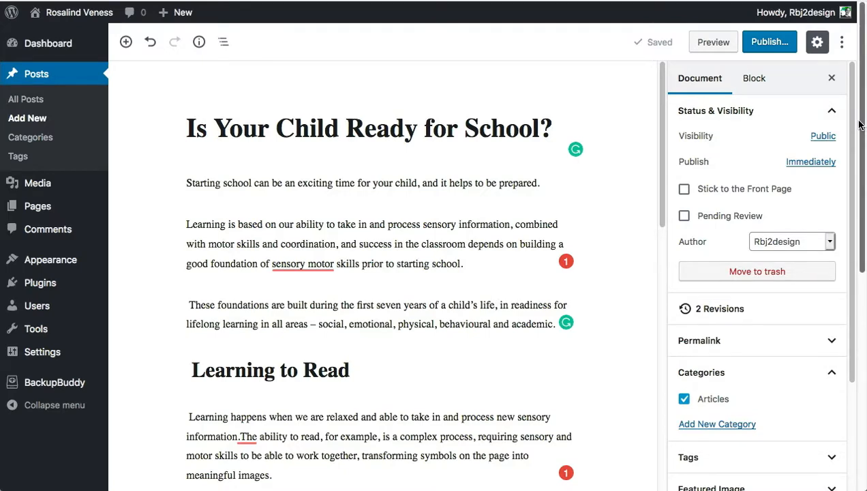
drag(862, 126, 847, 282)
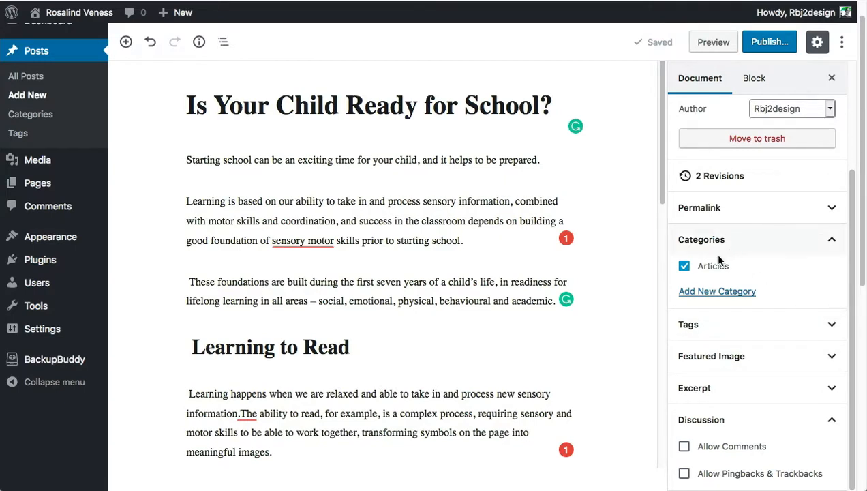
click(824, 243)
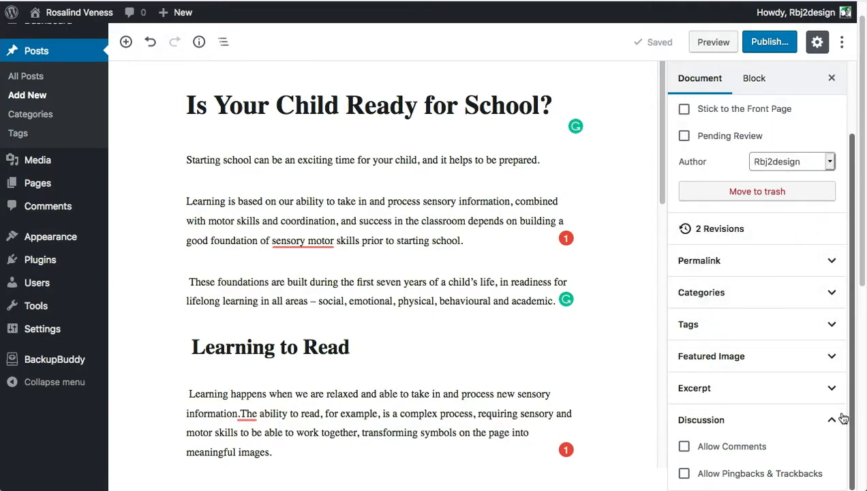
click(840, 415)
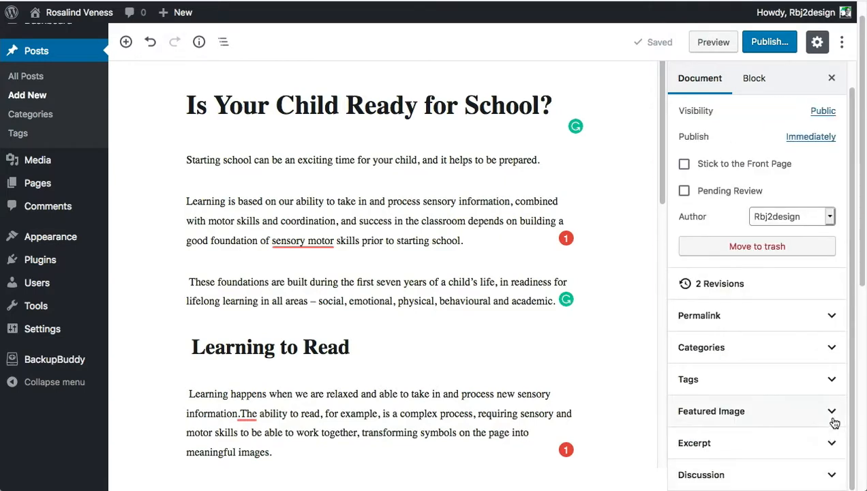
click(832, 349)
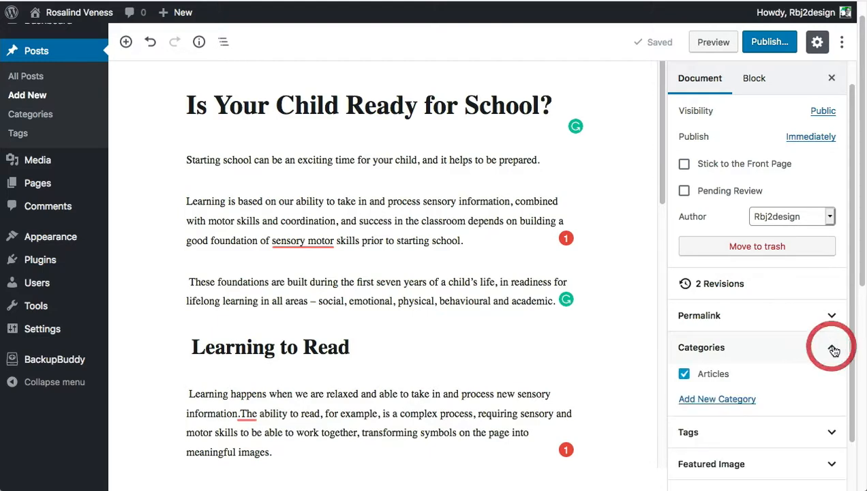
click(684, 376)
click(684, 375)
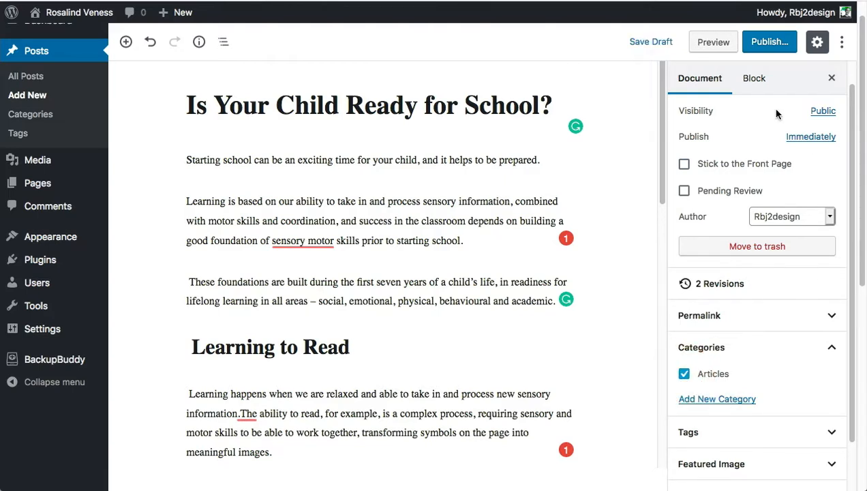
Publish the post with public visibility and open its live page
click(774, 48)
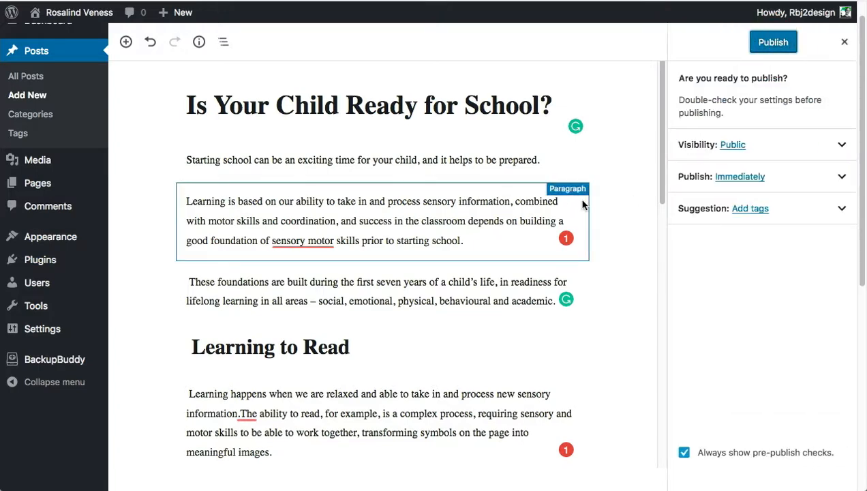
click(774, 45)
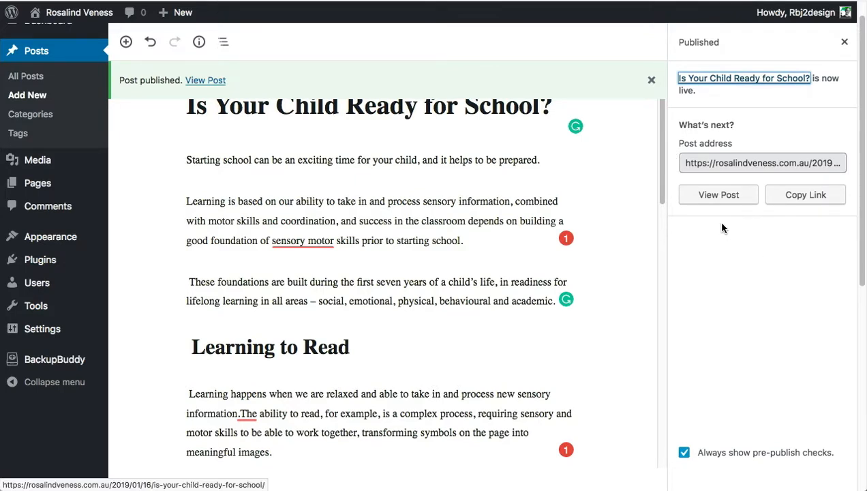
click(205, 80)
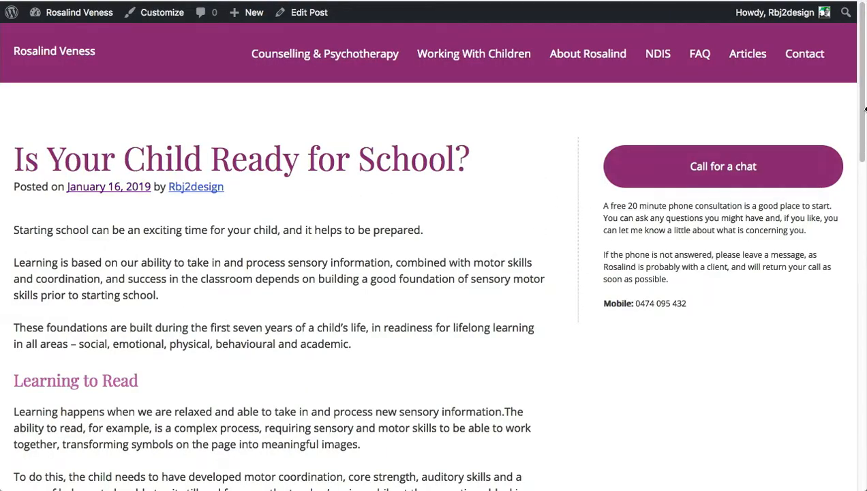
Look through the published post, check it in the site's Articles listing, and open it from there
scroll(843, 248, down, 7)
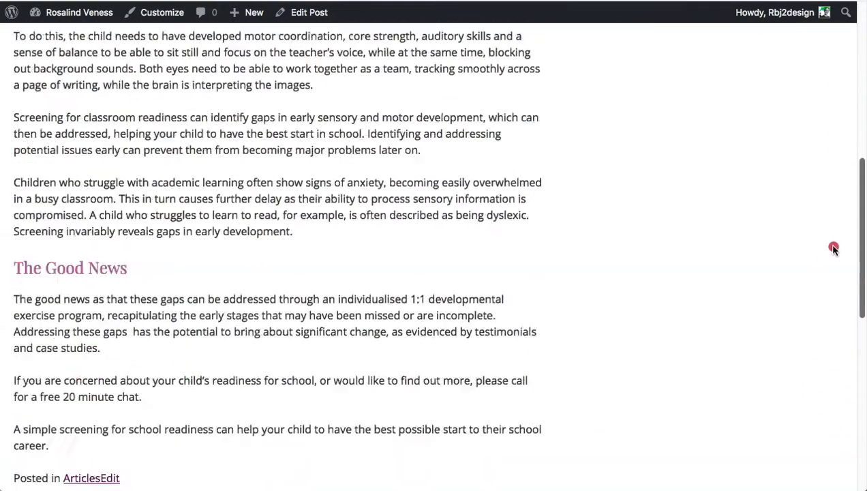
scroll(833, 249, up, 7)
click(745, 54)
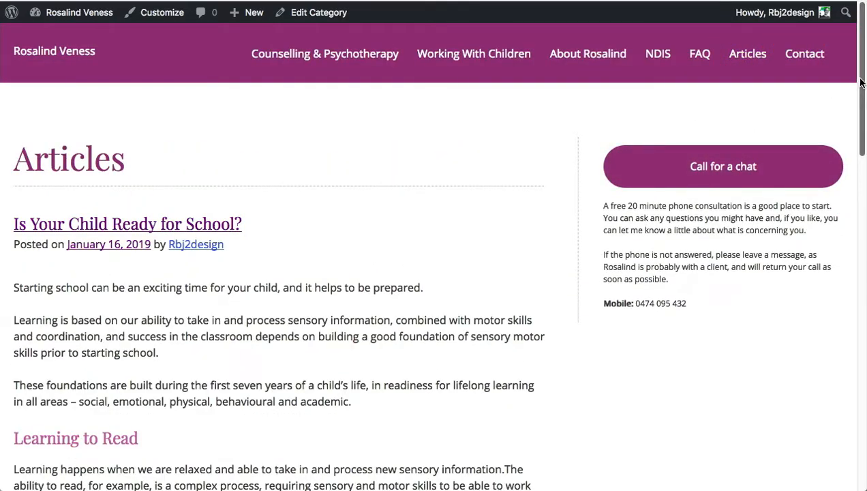
mouse_move(857, 84)
mouse_down()
mouse_move(836, 287)
mouse_move(862, 86)
mouse_move(852, 141)
mouse_move(863, 113)
mouse_move(857, 101)
mouse_up()
click(224, 175)
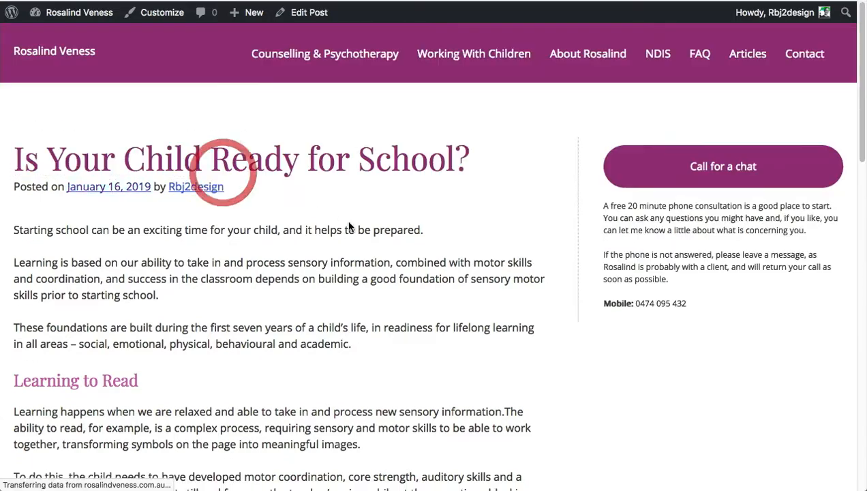
Reopen the published post in the editor, select its closing paragraph, and view the block types available for insertion
click(308, 13)
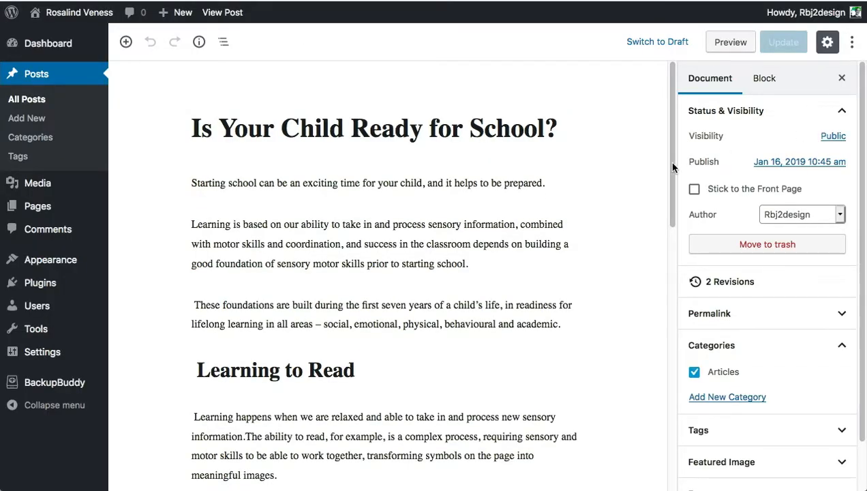
drag(673, 165, 664, 452)
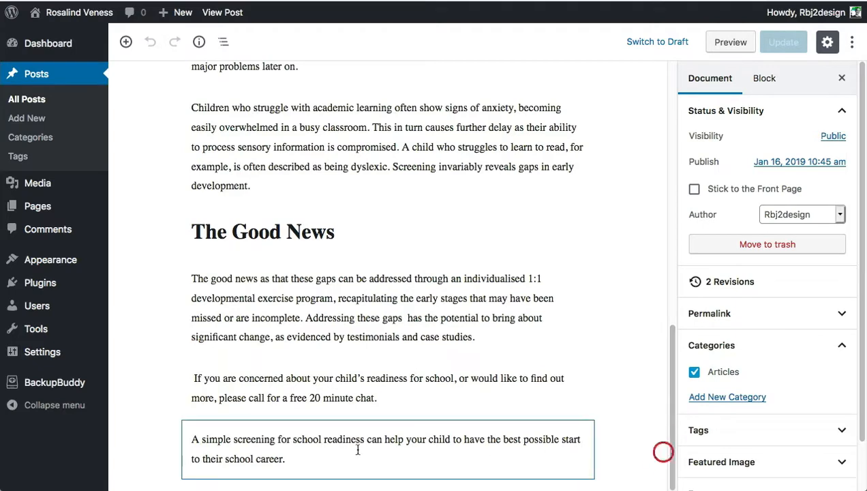
click(399, 461)
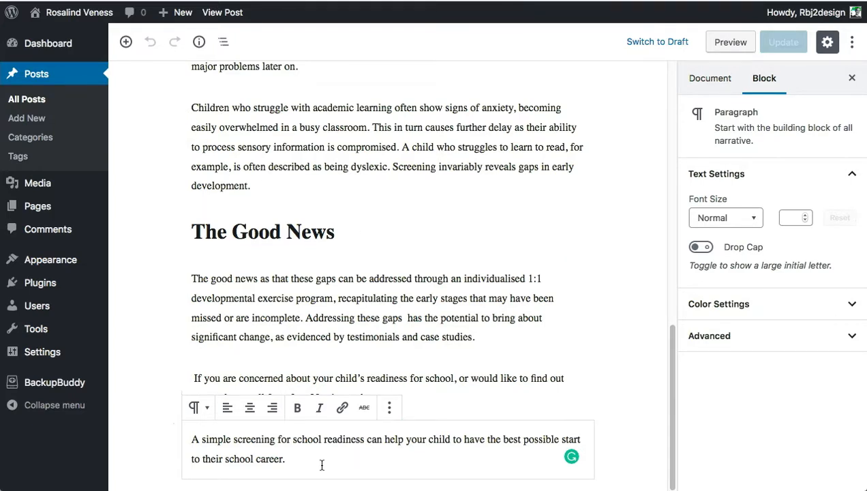
click(126, 42)
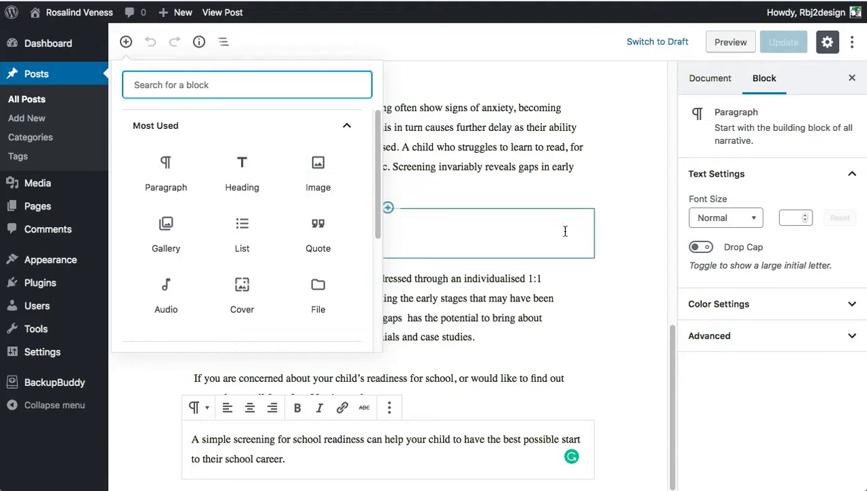
click(648, 339)
click(421, 145)
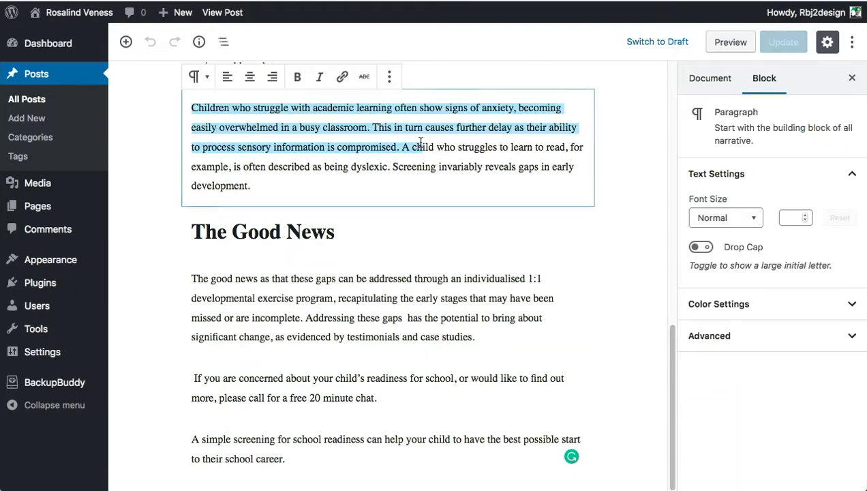
click(409, 147)
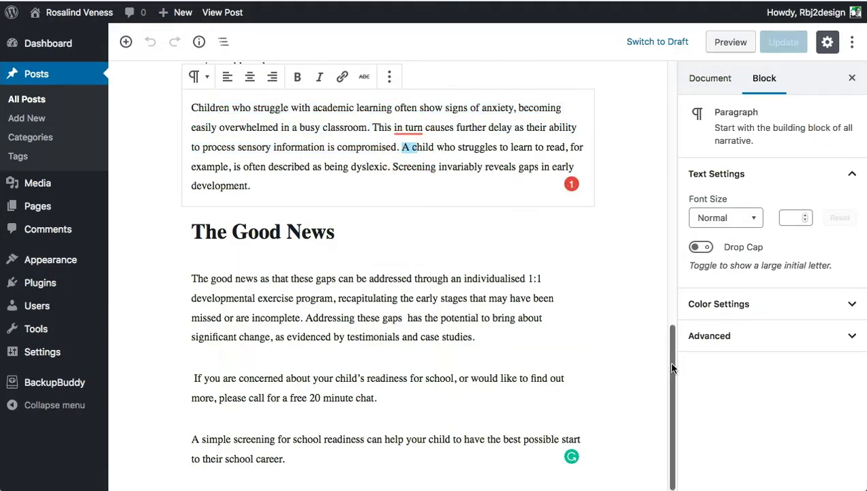
drag(668, 362, 666, 91)
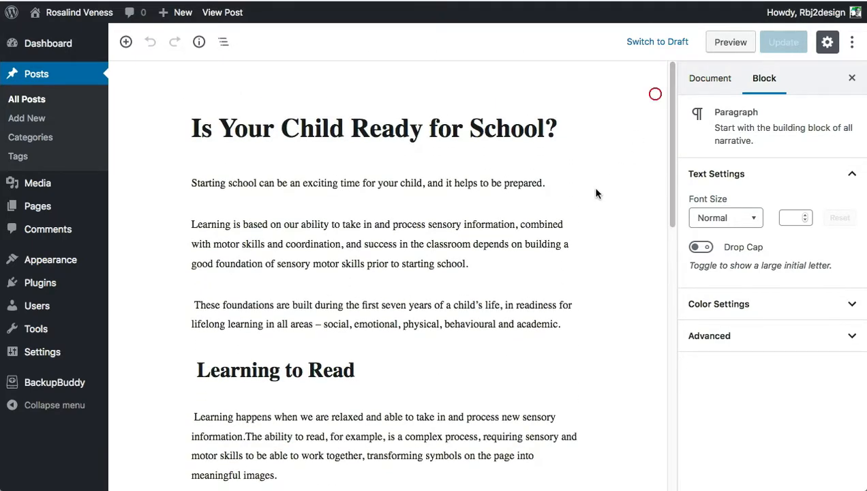
click(490, 225)
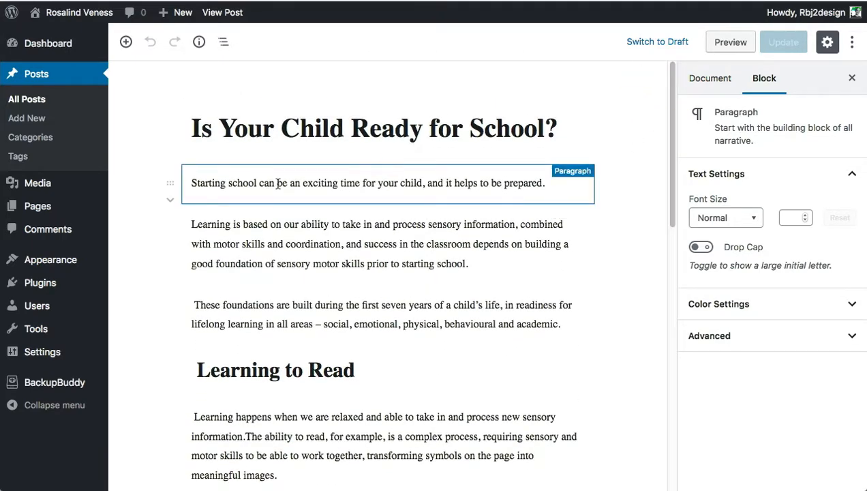
click(385, 183)
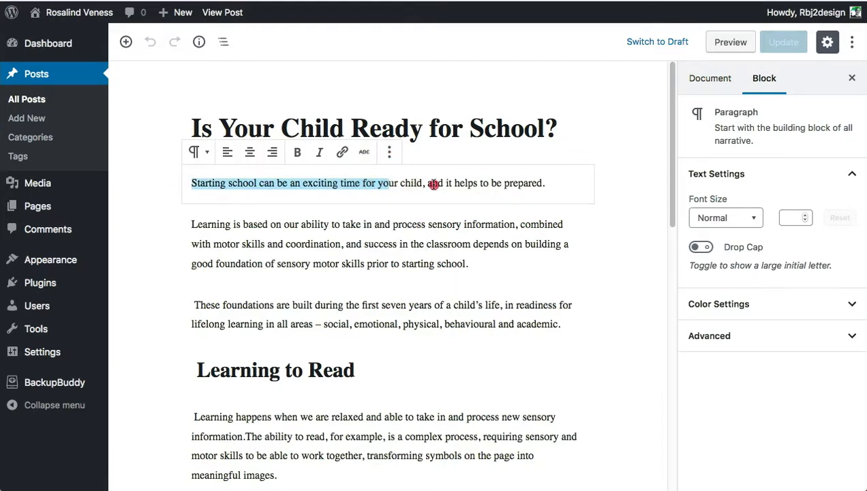
Insert an H2 heading reading "New One here" between the second and third paragraphs of the introduction
drag(429, 182, 404, 247)
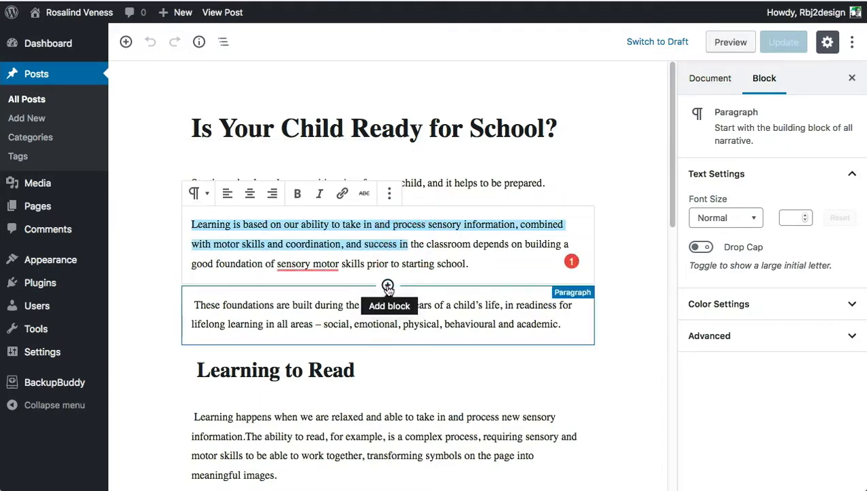
click(388, 285)
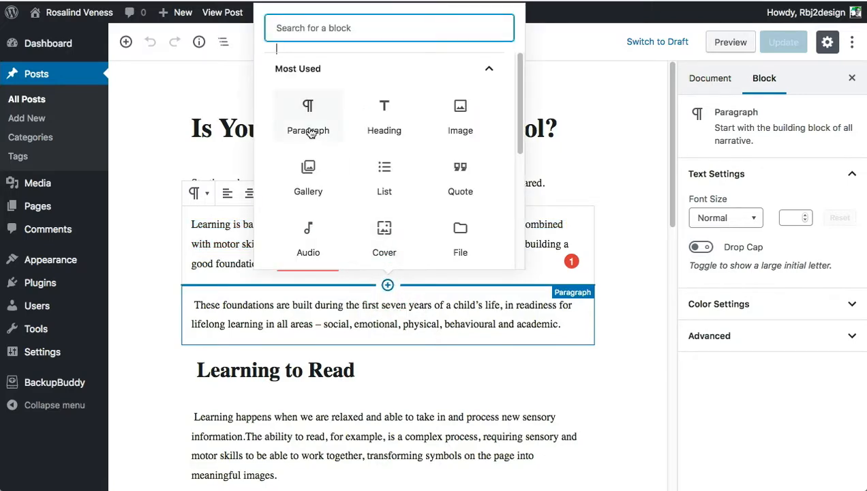
click(384, 125)
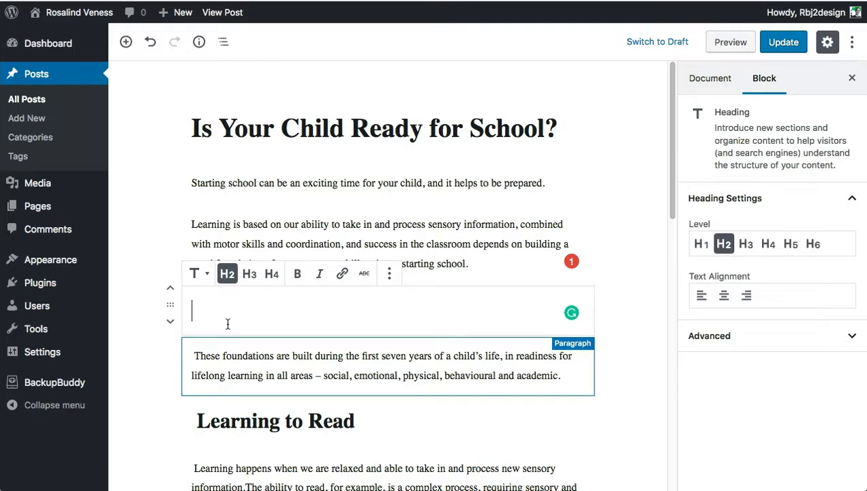
text(New One here)
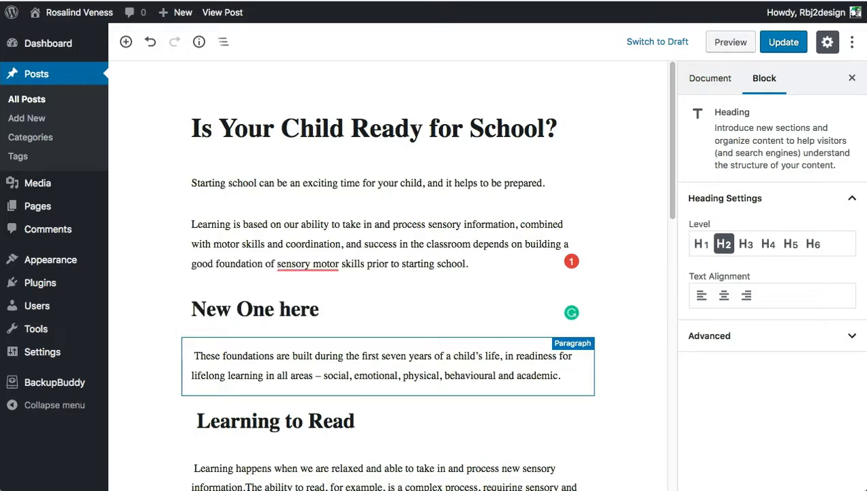
Remove the "New One here" heading block from the introduction and update the published post
drag(412, 356, 355, 310)
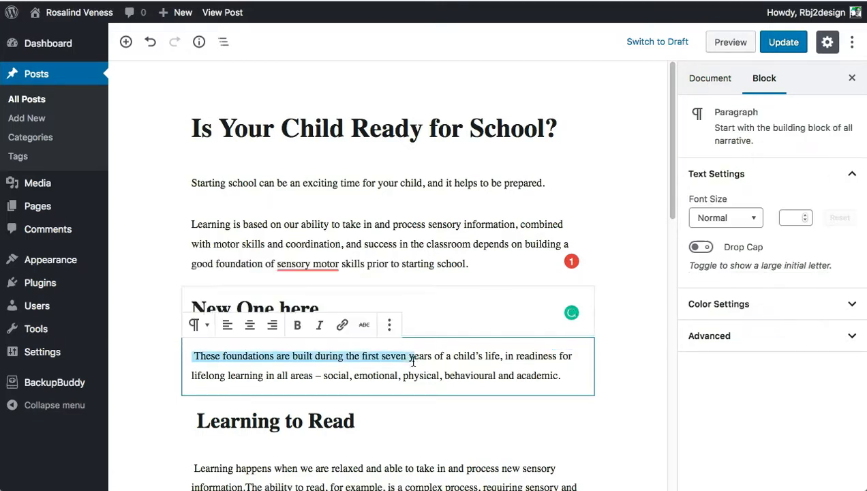
click(469, 300)
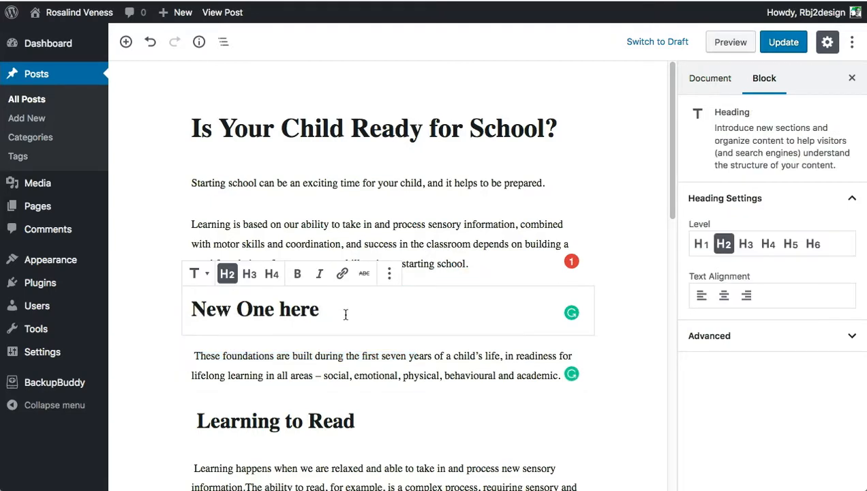
click(388, 274)
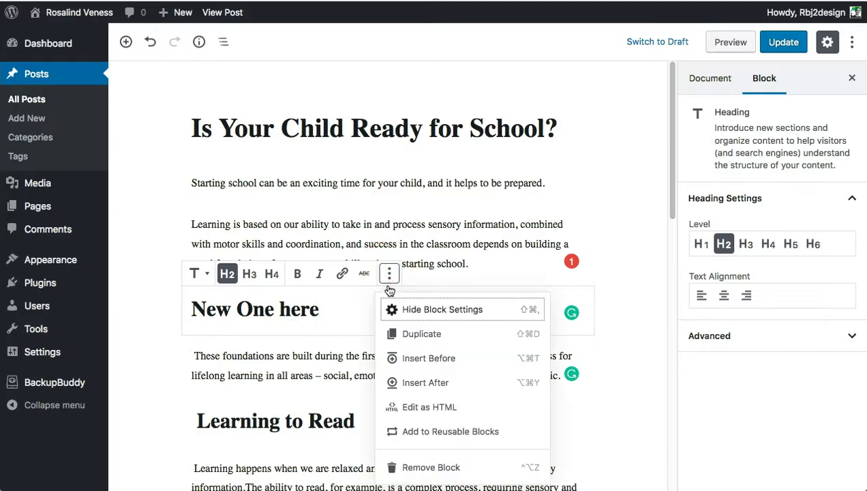
click(455, 470)
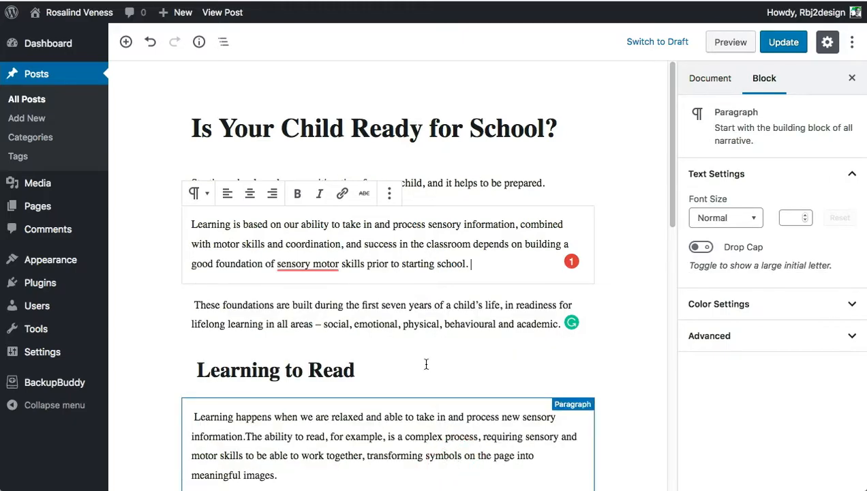
click(784, 44)
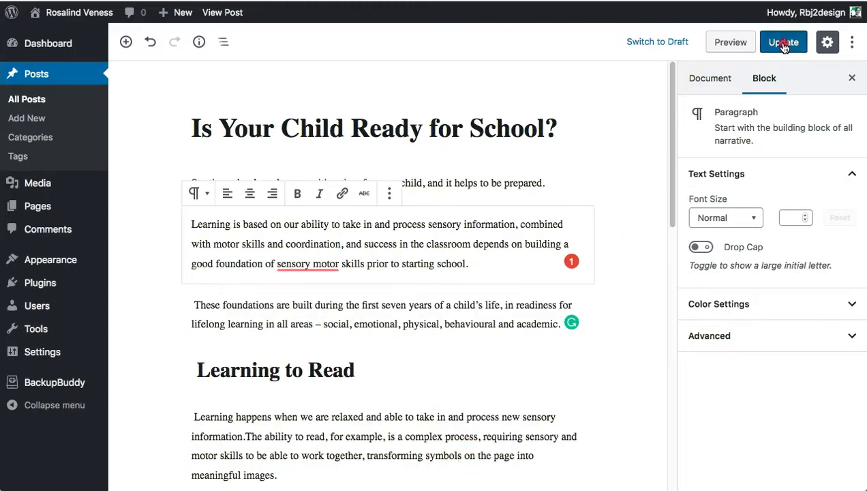